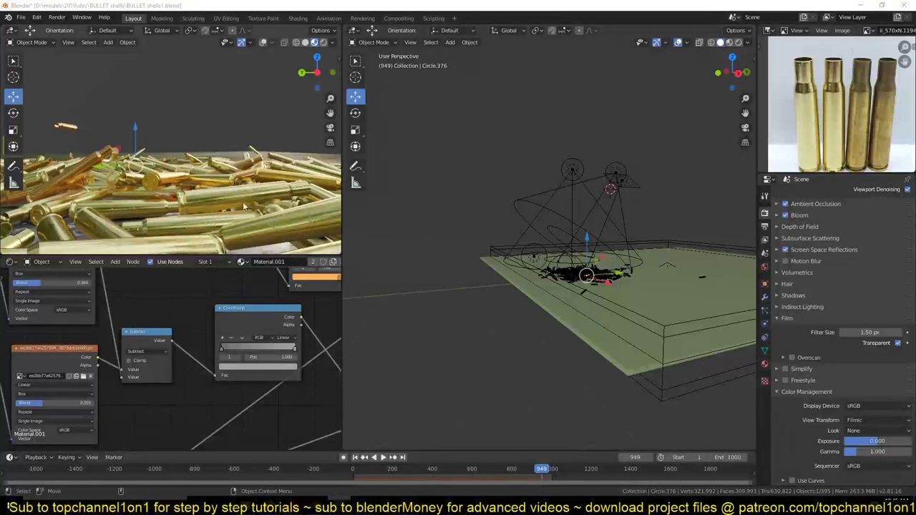
Replay the finished shell simulation from frame one and orbit around the falling pile.
left_click(247, 122)
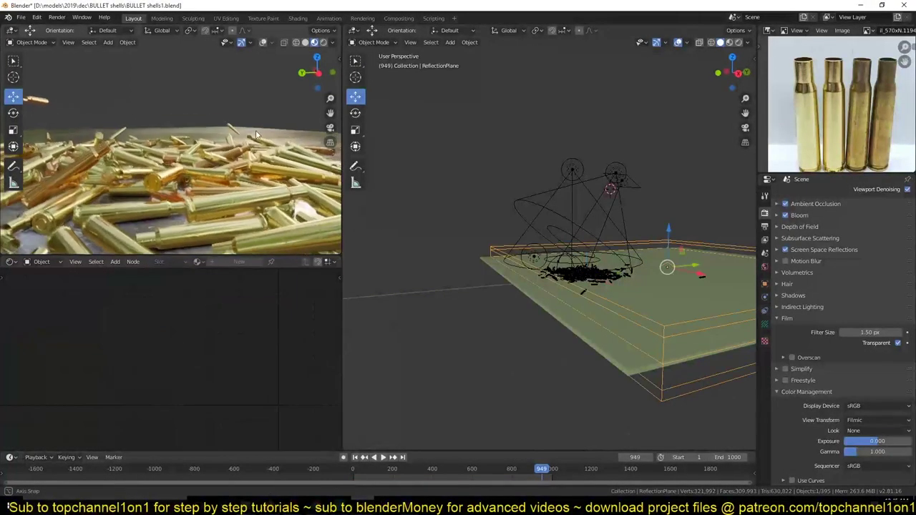
mouse_move(247, 122)
middle_mouse_down()
mouse_move(297, 161)
mouse_move(296, 188)
mouse_move(13, 129)
middle_mouse_up()
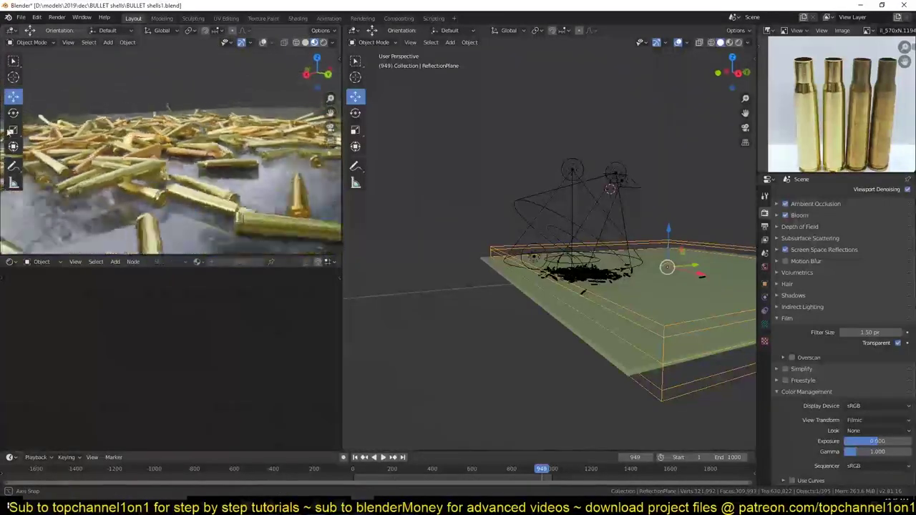
key("shift+Left")
key("space")
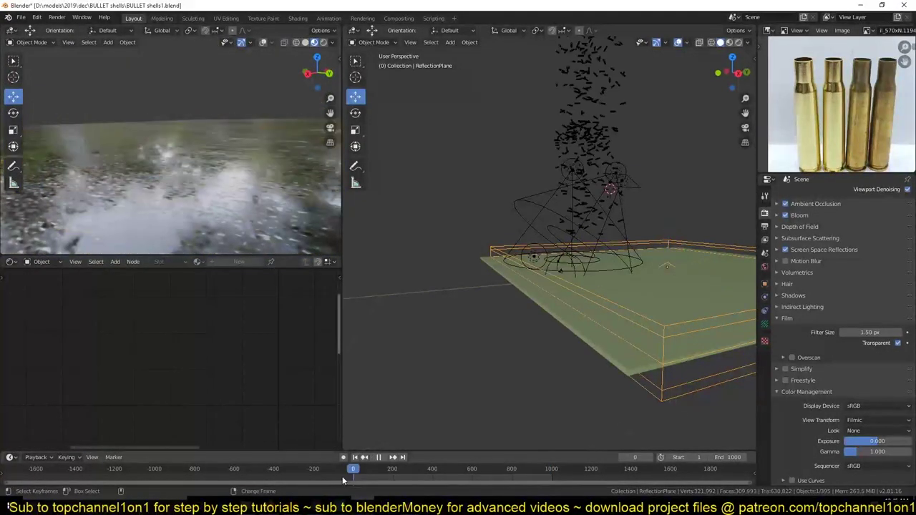
middle_click_drag(150, 167, 79, 172)
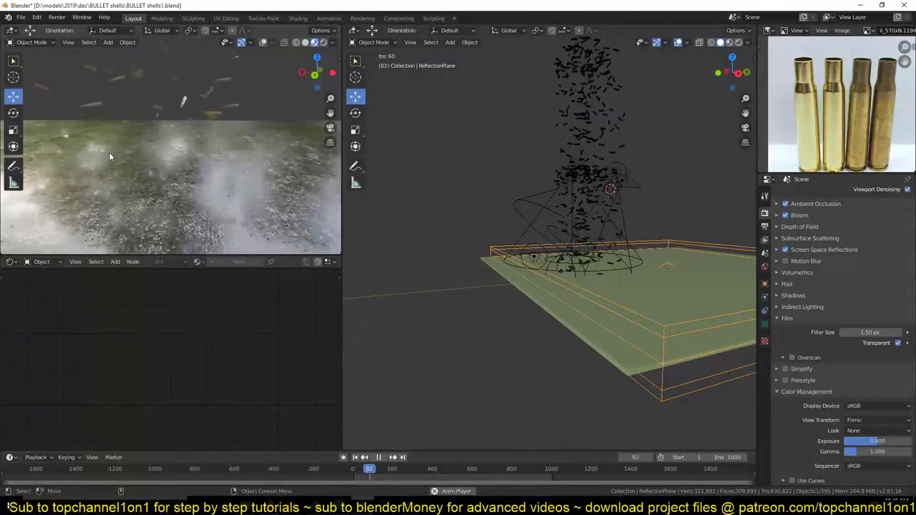
middle_click_drag(109, 151, 154, 157)
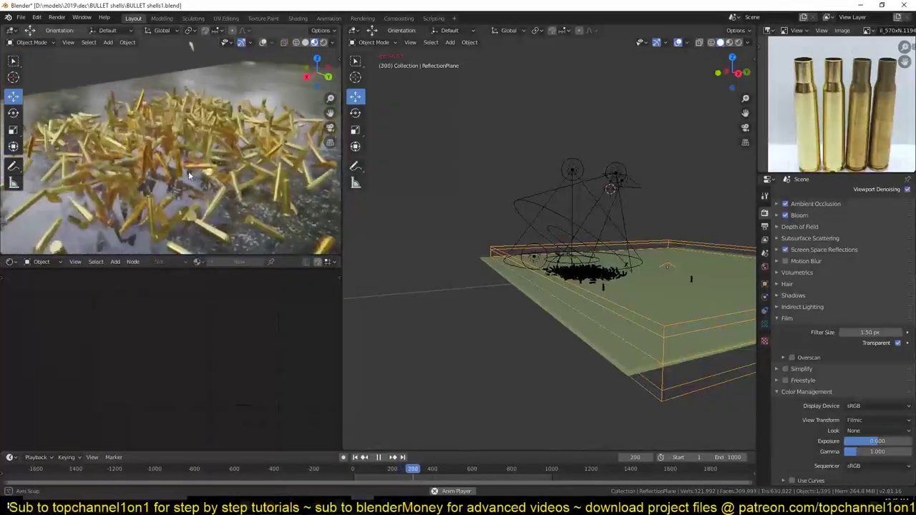
middle_click_drag(160, 158, 243, 173)
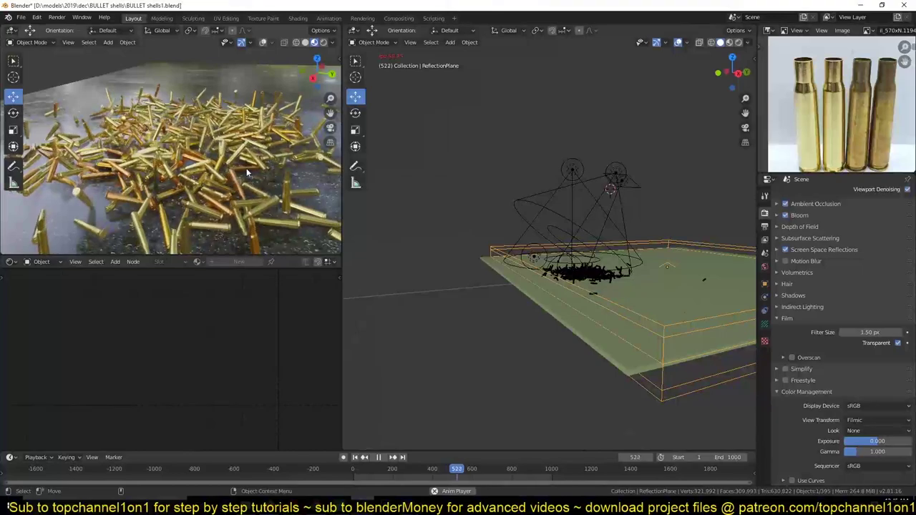
mouse_move(246, 172)
middle_mouse_down()
mouse_move(266, 179)
mouse_move(252, 130)
middle_mouse_up()
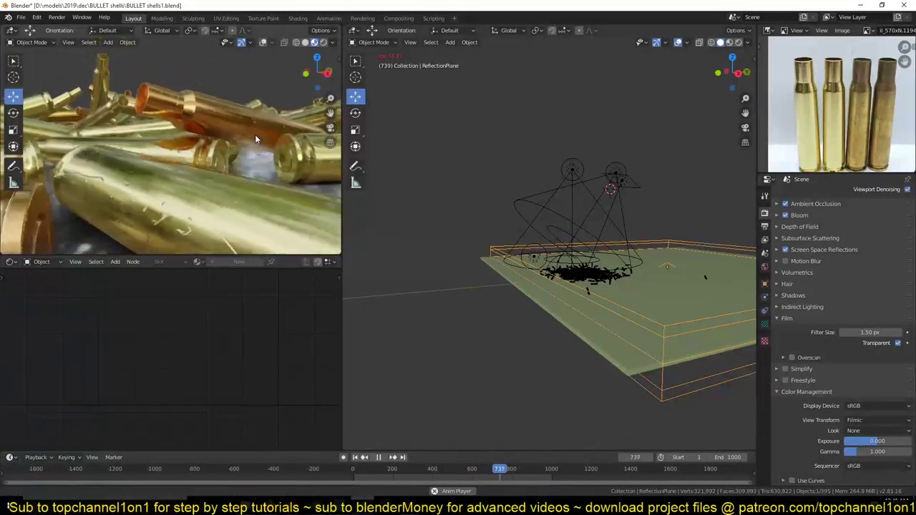
scroll(255, 135, "down", 5)
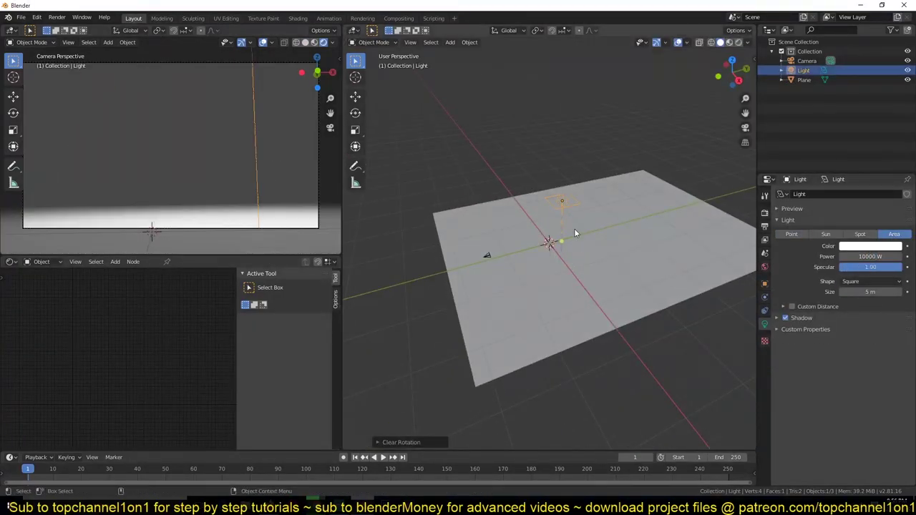
Switch the viewport to Top view with Random shading.
key("KP_7")
left_click(747, 42)
left_click(740, 172)
middle_click_drag(644, 215, 569, 250, "shift")
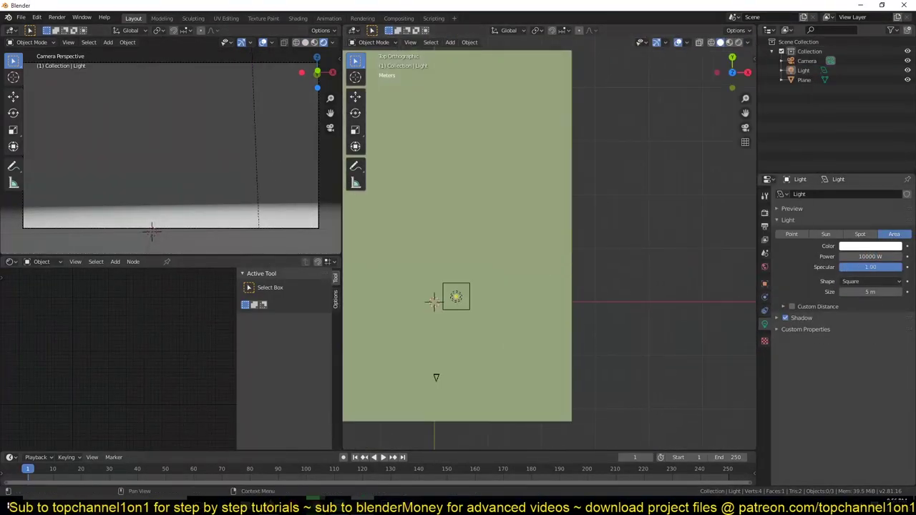
Search online for bullet shell images and open one as a reference.
type("bul")
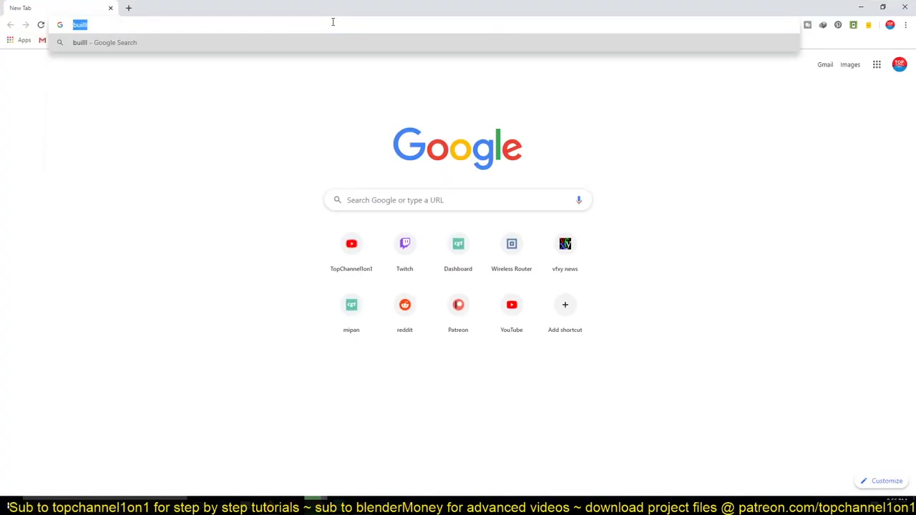
type("ell")
key("Return")
left_click(125, 93)
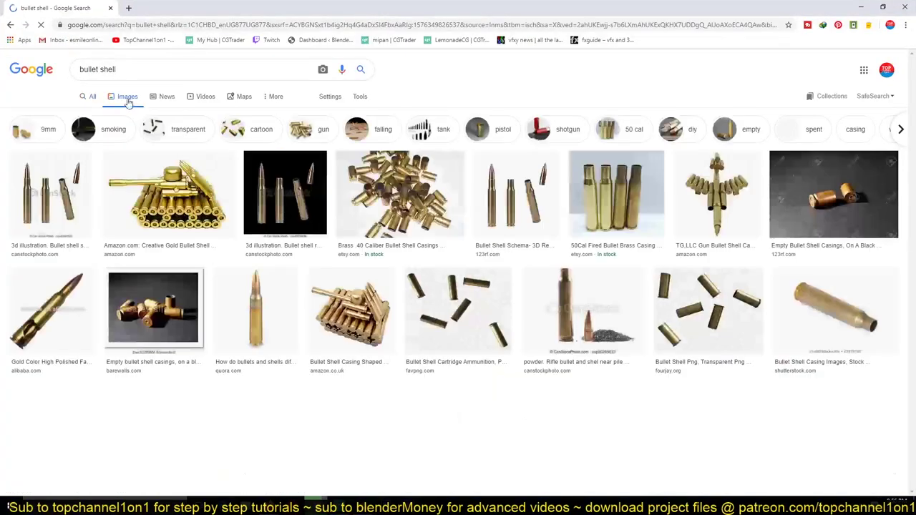
left_click(578, 190)
key("alt+Tab")
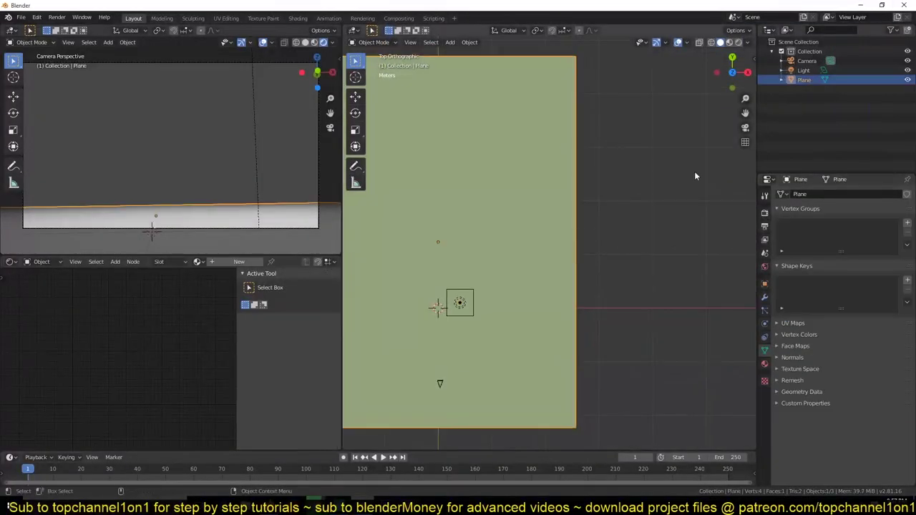
Set up an Image Editor panel for the reference photo and add a mesh circle.
left_click(768, 30)
left_click(473, 57)
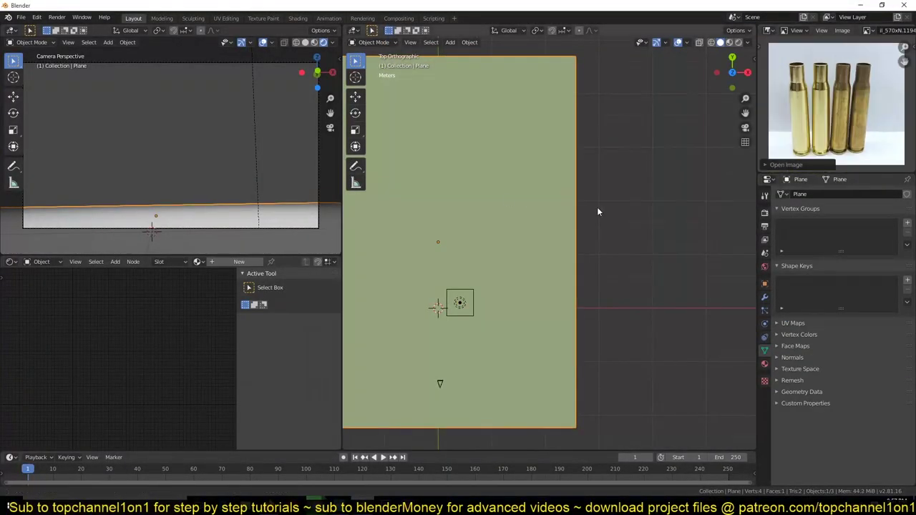
key("shift+a")
left_click(623, 245)
middle_click_drag(726, 184, 546, 157)
Reposition the circle's geometry and shade the object smooth.
key("Tab")
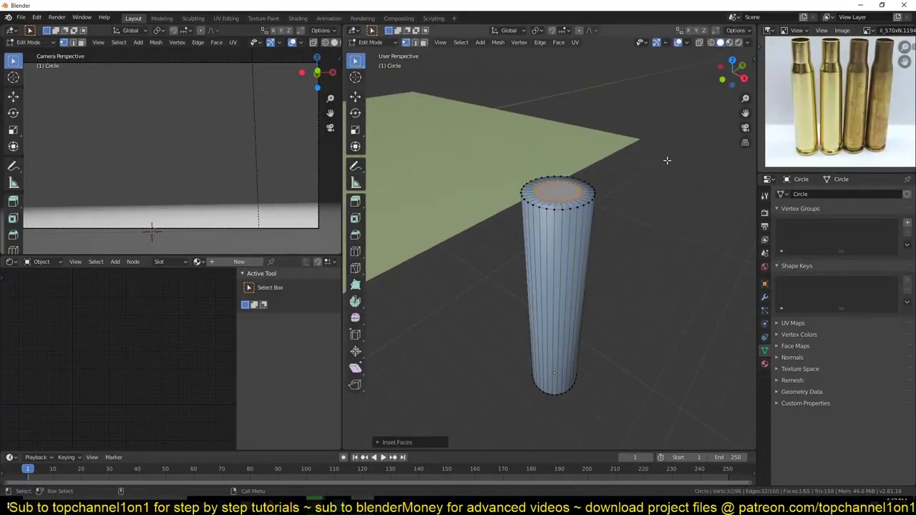
left_click(668, 91)
key("Tab")
right_click(547, 203)
left_click(562, 208)
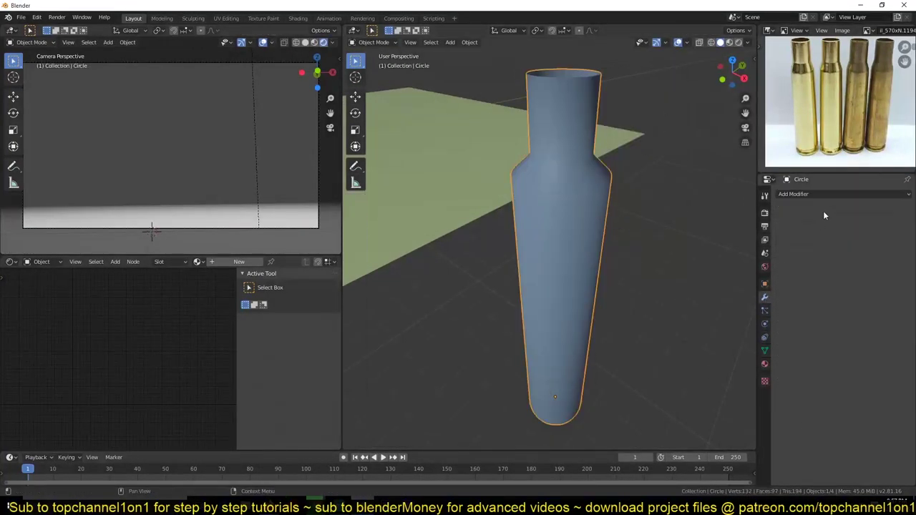
left_click(823, 210)
key("shift+z")
key("shift+z")
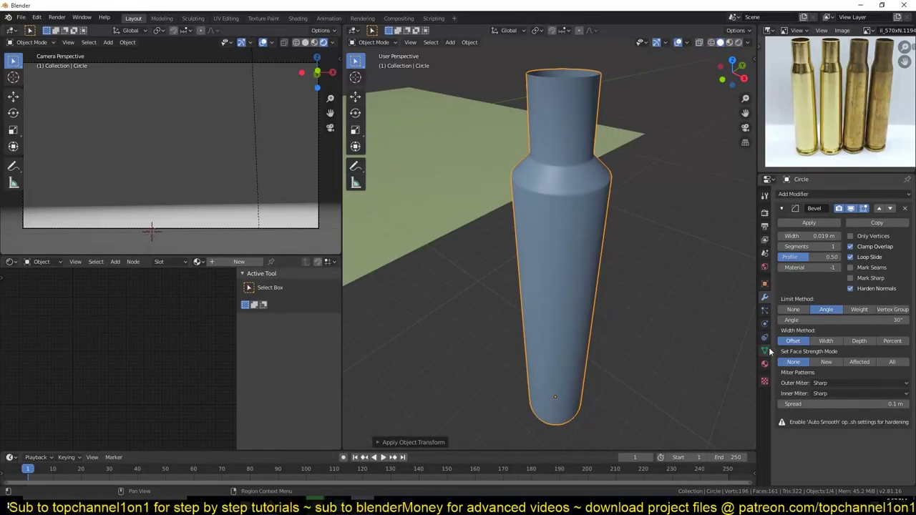
key("Tab")
Extrude the circle upward into the shell body, tapering the neck and widening the bottom loop.
scroll(607, 167, "up", 5)
key("e")
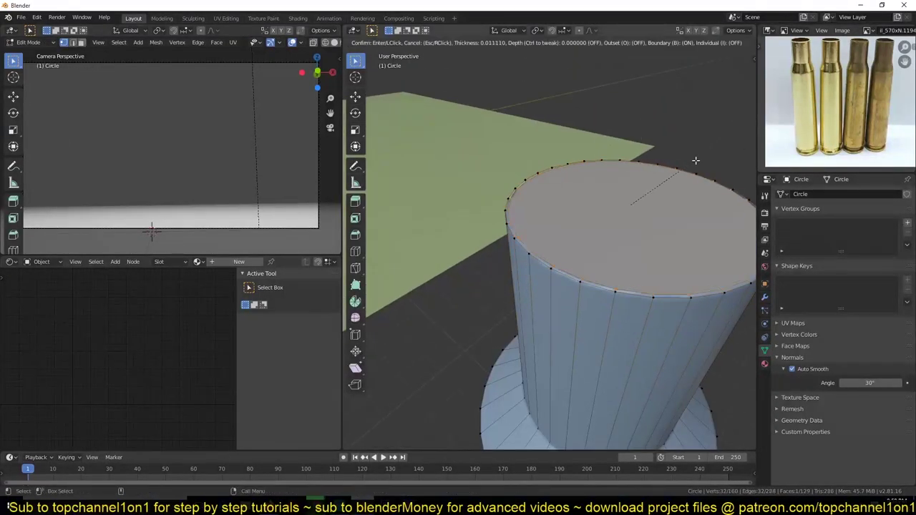
left_click(695, 160)
scroll(594, 286, "down", 5)
middle_click_drag(593, 286, 540, 170)
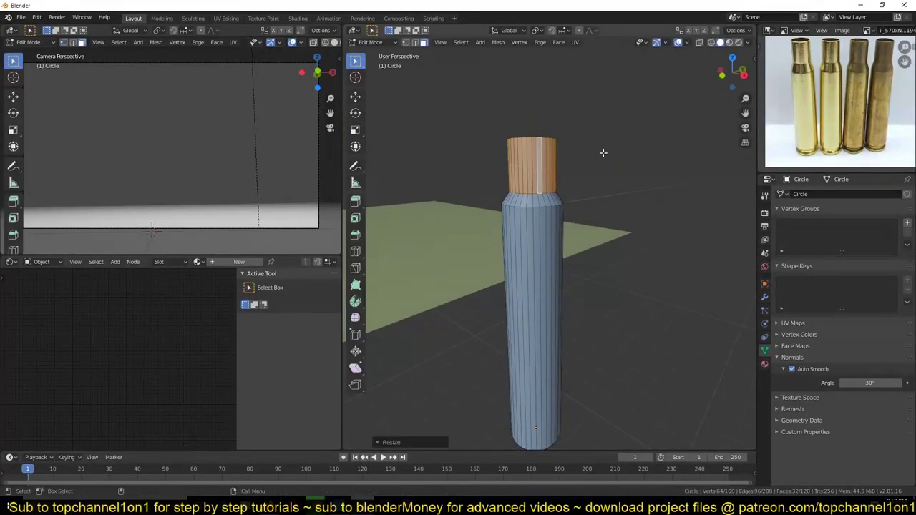
left_click(633, 144)
scroll(620, 221, "down", 3)
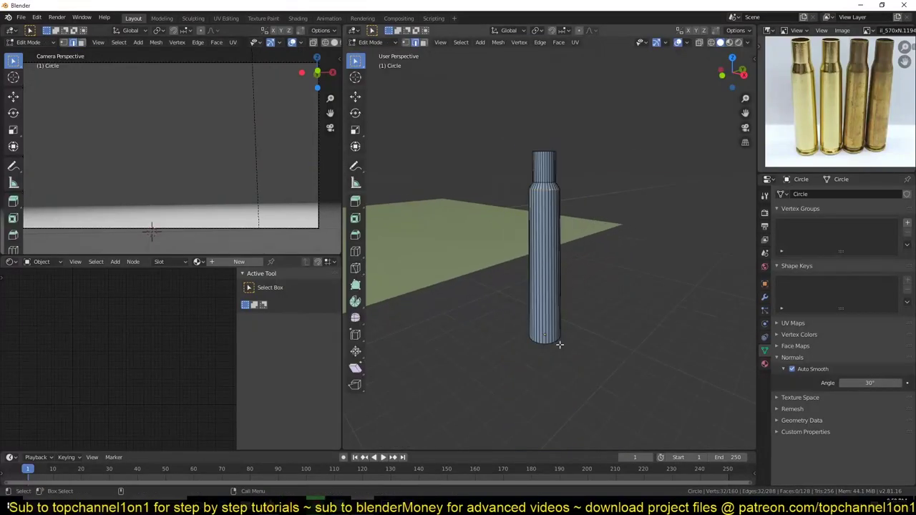
left_click(544, 338, "alt")
key("s")
left_click(606, 324)
scroll(599, 282, "up", 4)
Loop cut and bevel a groove near the base, shifting the bottom loop along Z.
key("ctrl+r")
left_click(541, 308)
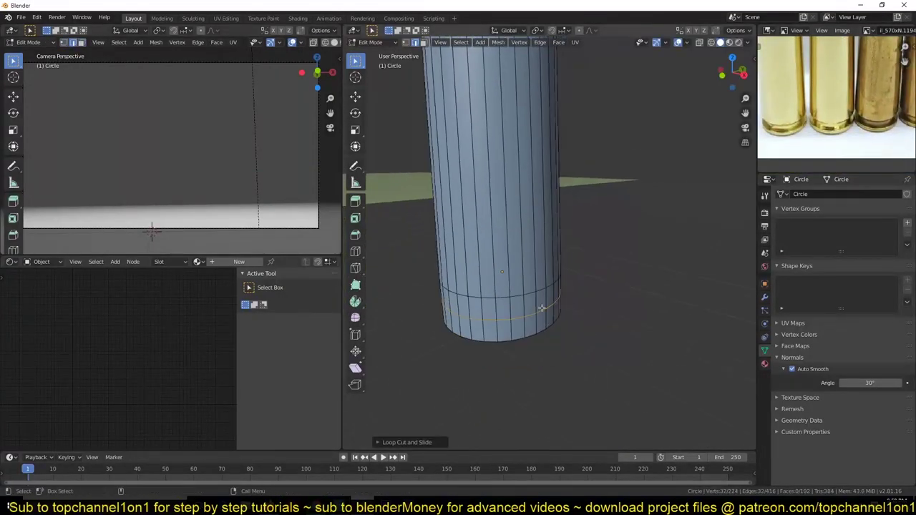
left_click(584, 254)
scroll(552, 254, "up", 2)
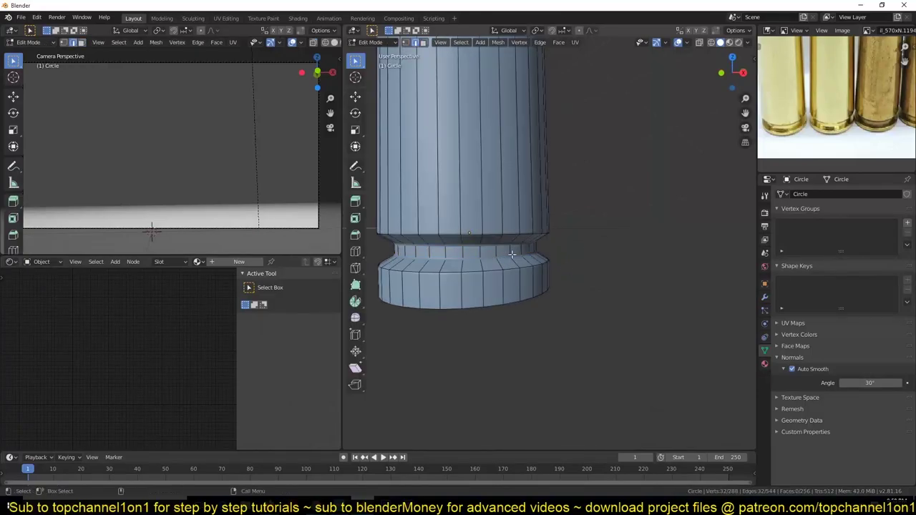
left_click(594, 217)
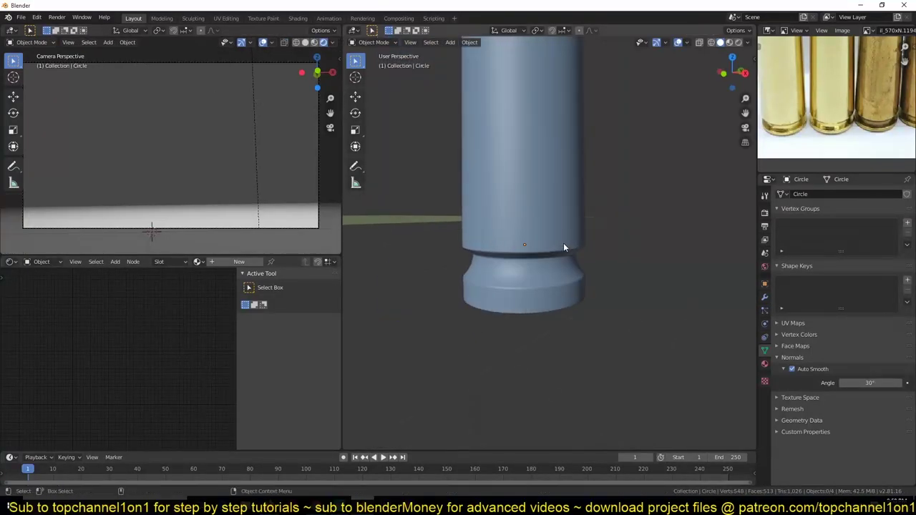
middle_click_drag(563, 242, 575, 231)
left_click(575, 232, "alt")
key("g")
key("z")
key("Tab")
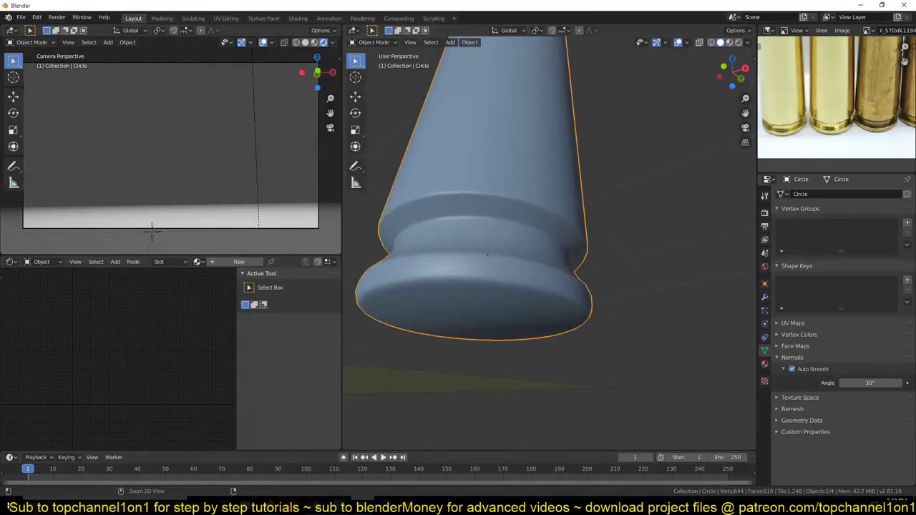
Inspect the finished shell base and bring up Save As with Shift+Ctrl+S.
middle_click_drag(558, 293, 516, 236)
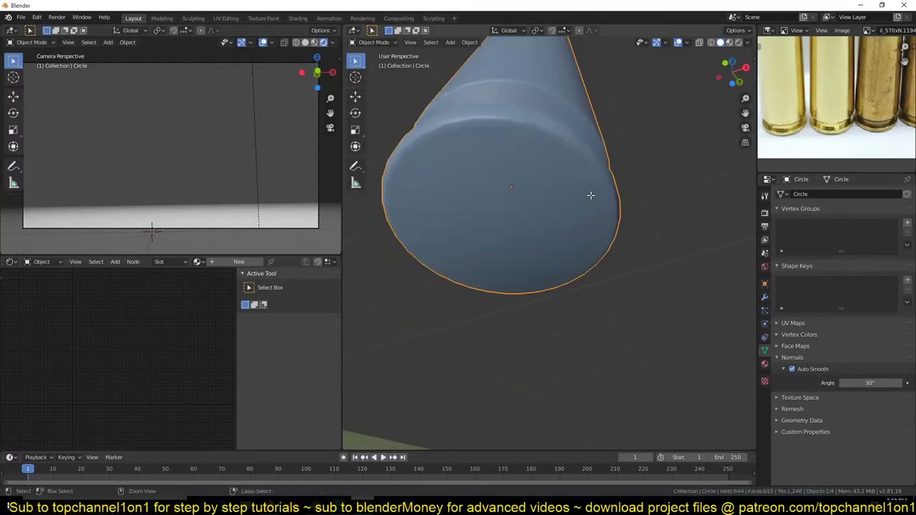
scroll(516, 236, "down", 3)
key("ctrl+shift+s")
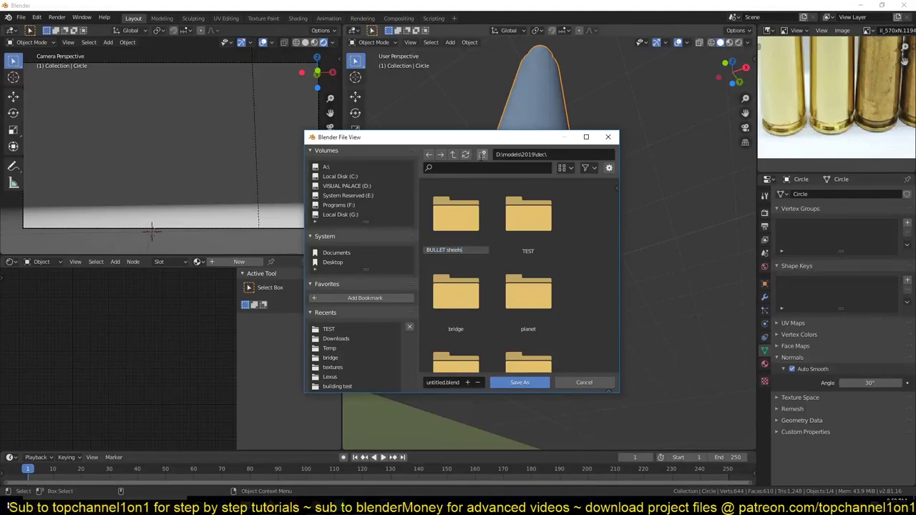
Save as BULLET shells.blend and inset the shell's bottom cap face.
left_click(521, 383)
scroll(544, 211, "up", 3)
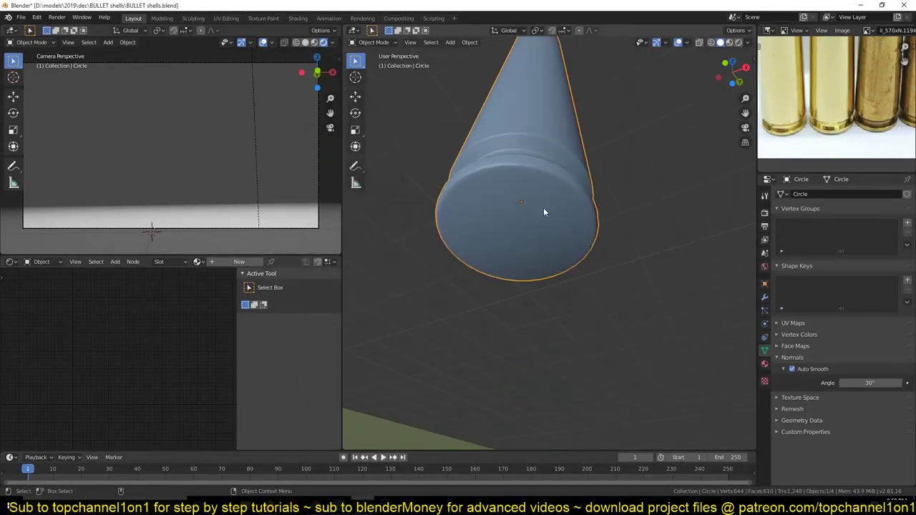
key("Tab")
left_click(572, 249)
key("i")
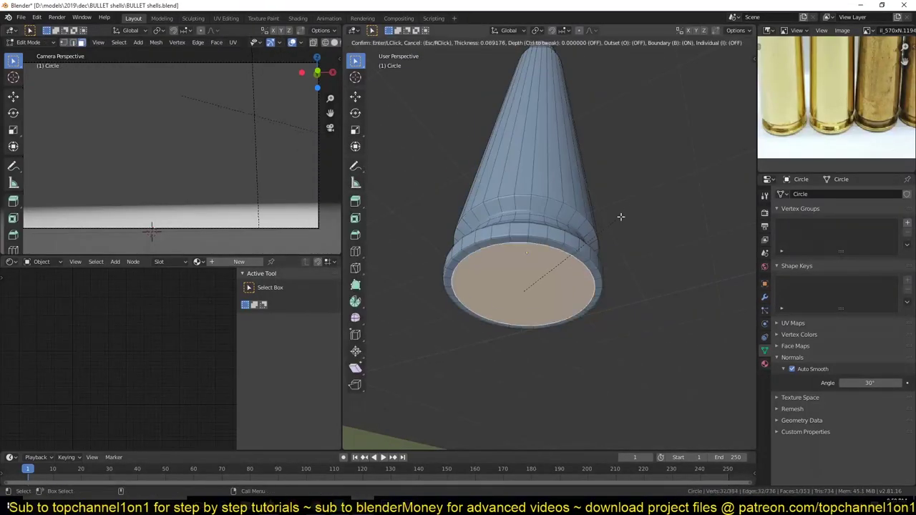
key("Tab")
scroll(587, 233, "down", 5)
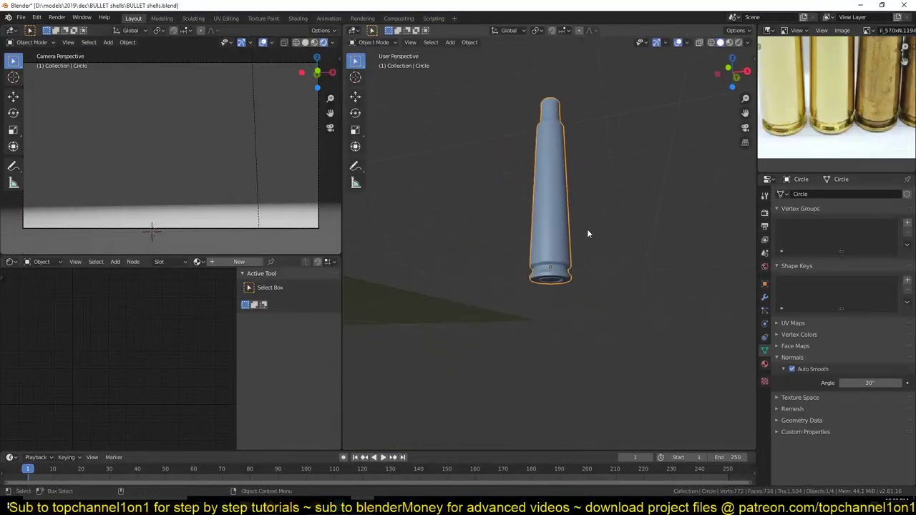
key("Tab")
mouse_move(569, 272)
middle_mouse_down()
mouse_move(536, 291)
mouse_move(566, 231)
middle_mouse_up()
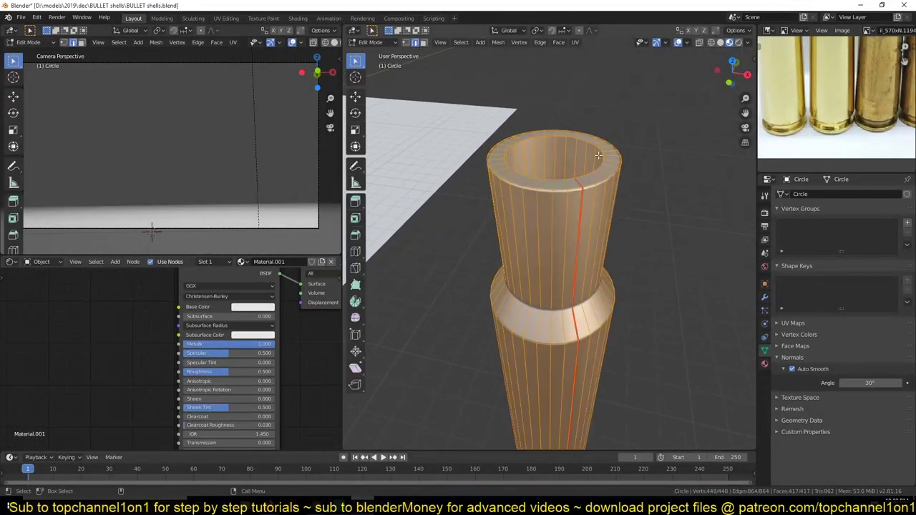
Scale the shell's top rim loop in Edit Mode.
left_click(616, 152, "alt")
key("s")
key("Tab")
Change the shell material's Base Color to gold.
left_click(253, 306)
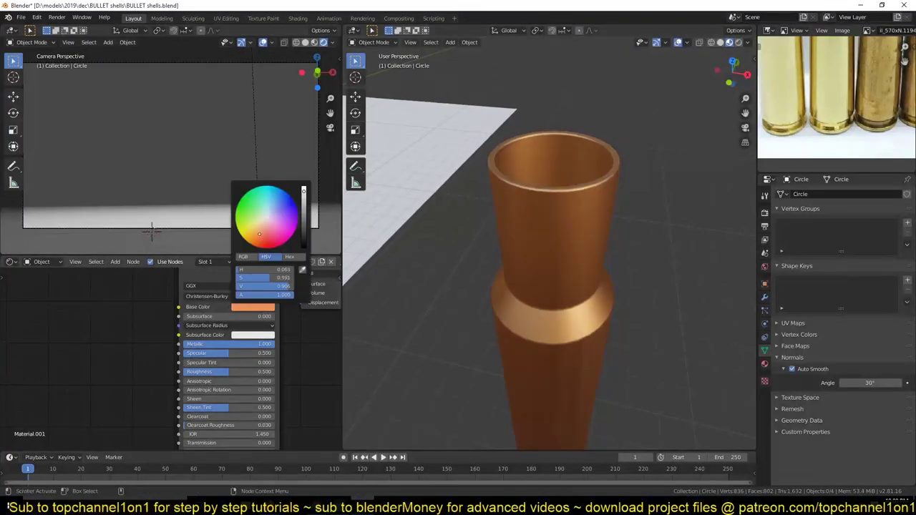
left_click_drag(244, 239, 248, 248)
left_click(833, 79)
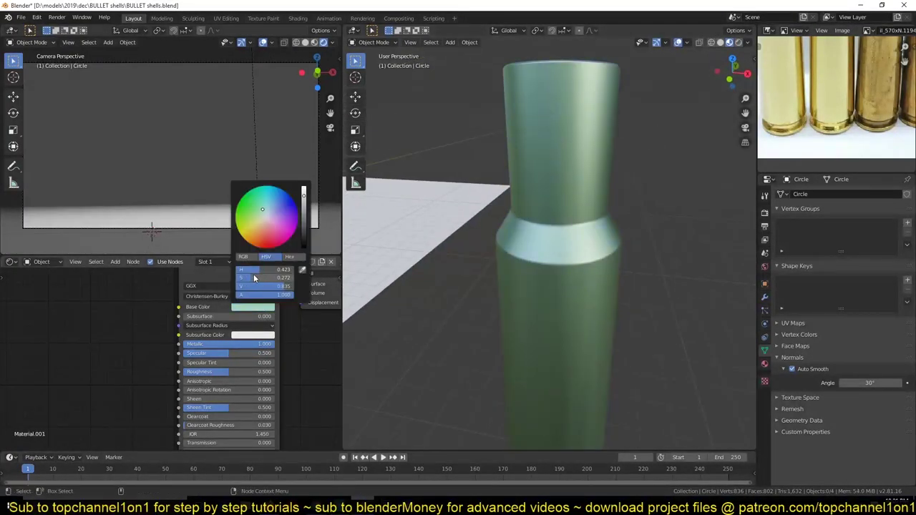
scroll(382, 298, "down", 4)
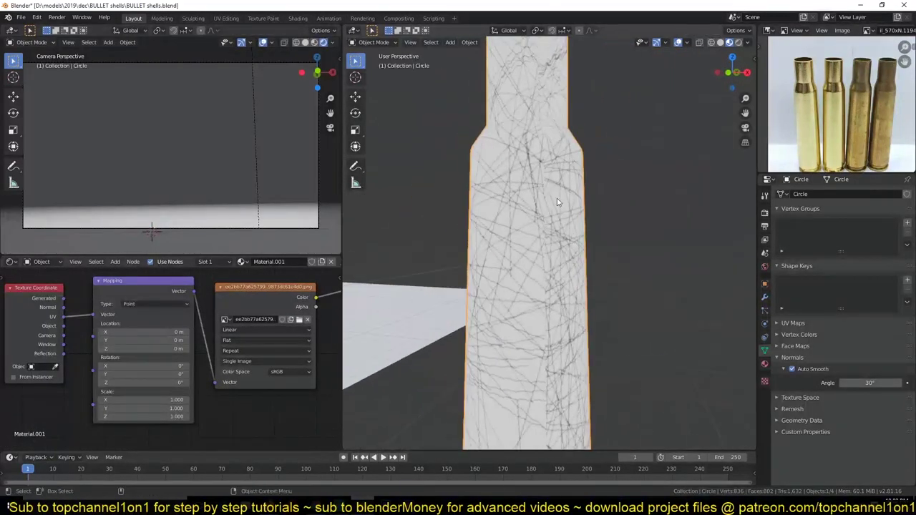
Set the scratch Image Texture projection to Box and save.
left_click(198, 359)
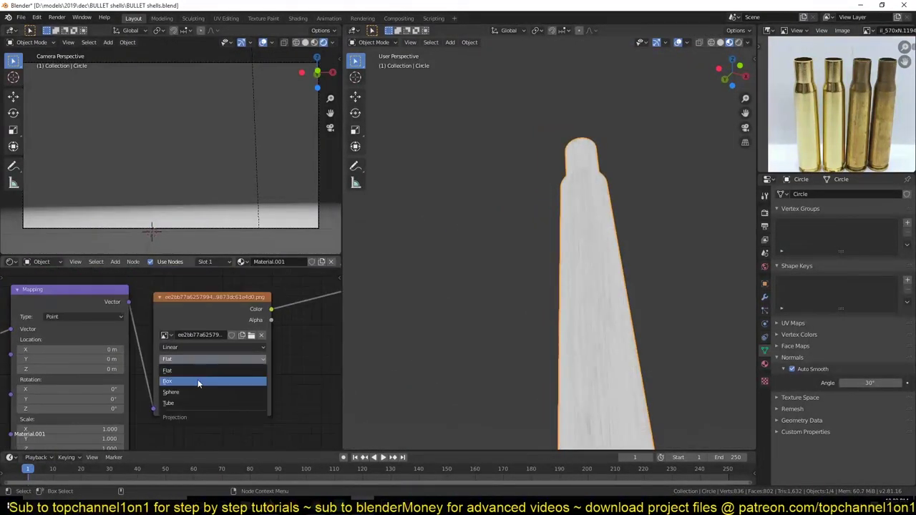
left_click(198, 382)
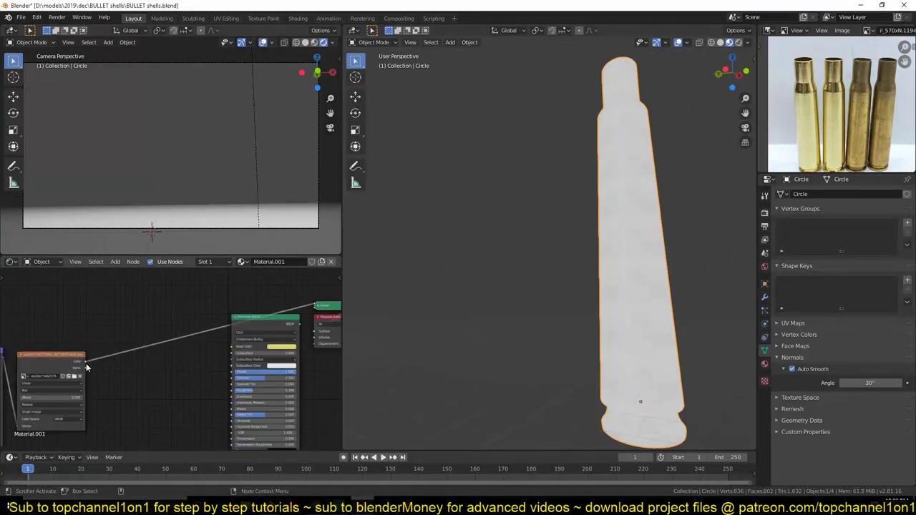
key("ctrl+s")
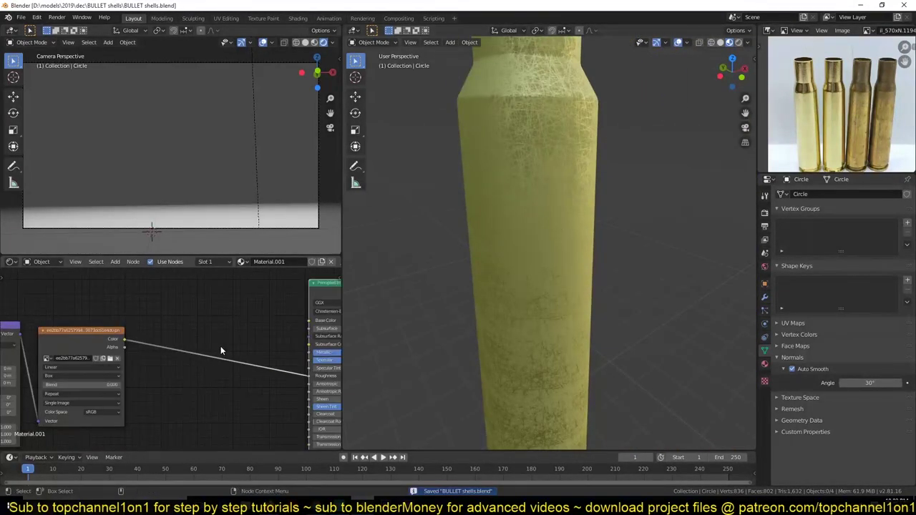
Add a Math node set to Subtract and save the file.
left_click(271, 294)
left_click(227, 336)
scroll(218, 328, "down", 1, "ctrl")
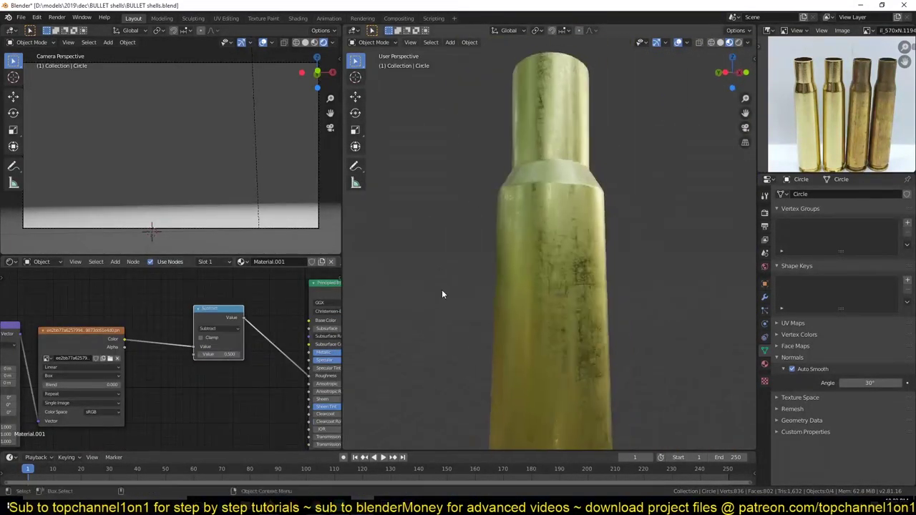
scroll(466, 279, "up", 3)
scroll(215, 344, "down", 2)
key("ctrl+s")
Add a second Image Texture with a streak image, Blend about 0.364, wired into an existing link.
key("shift+a")
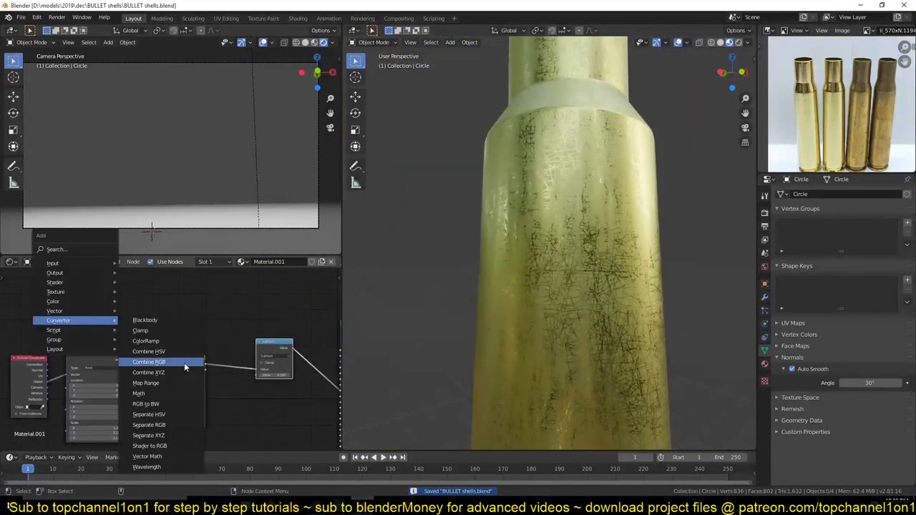
left_click(194, 290)
double_click(458, 322)
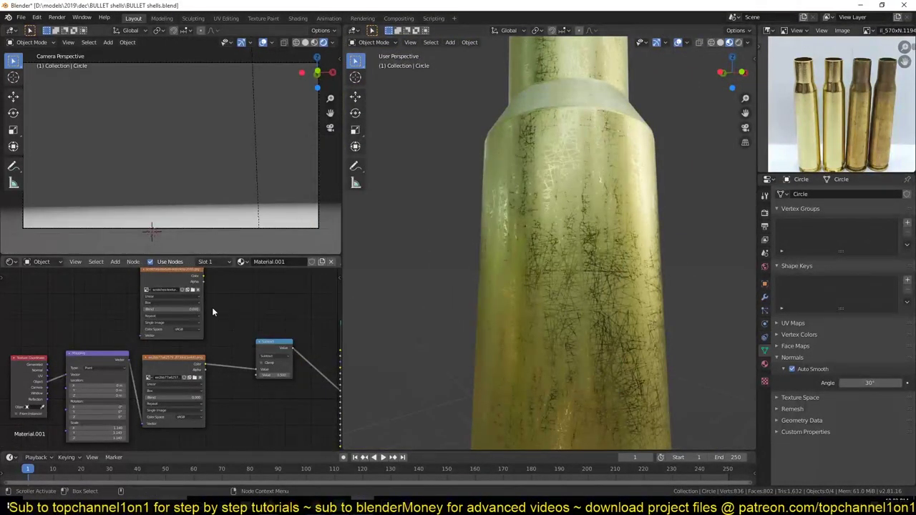
left_click_drag(189, 310, 215, 309)
scroll(88, 331, "up", 2)
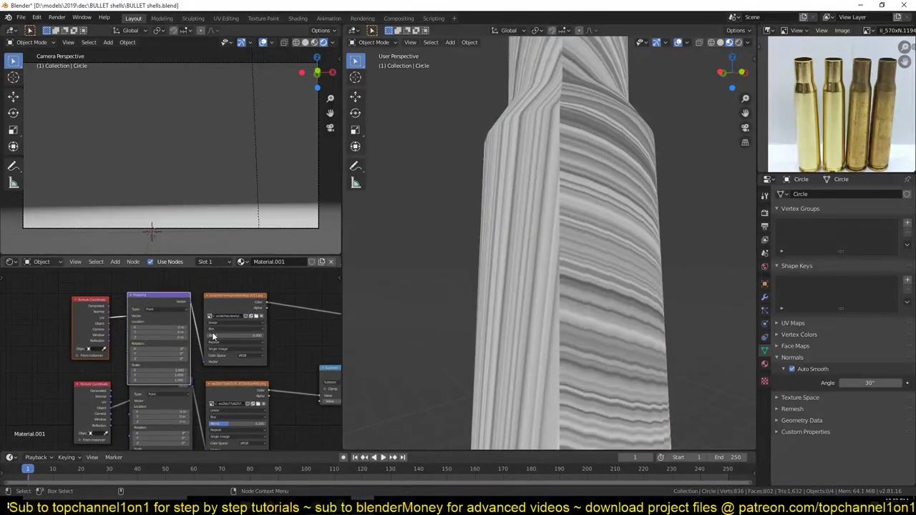
scroll(569, 287, "down", 3)
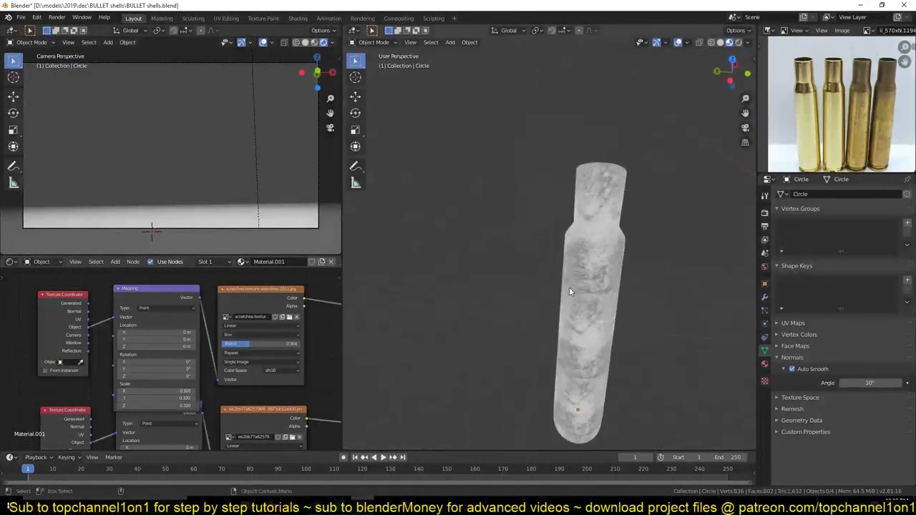
scroll(569, 287, "up", 5)
scroll(133, 326, "down", 2)
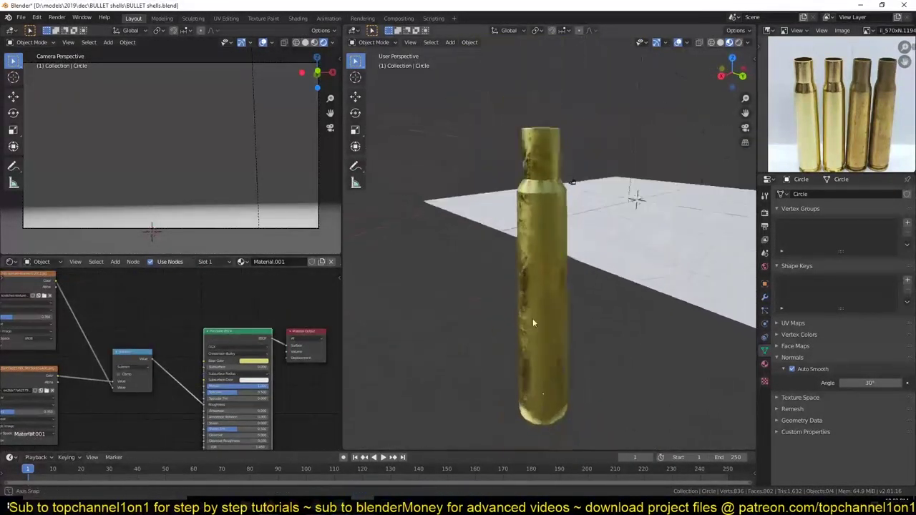
left_click_drag(188, 337, 166, 341)
left_click(166, 341)
Save the blend file and orbit around the shell to inspect the bump relief.
key("ctrl+s")
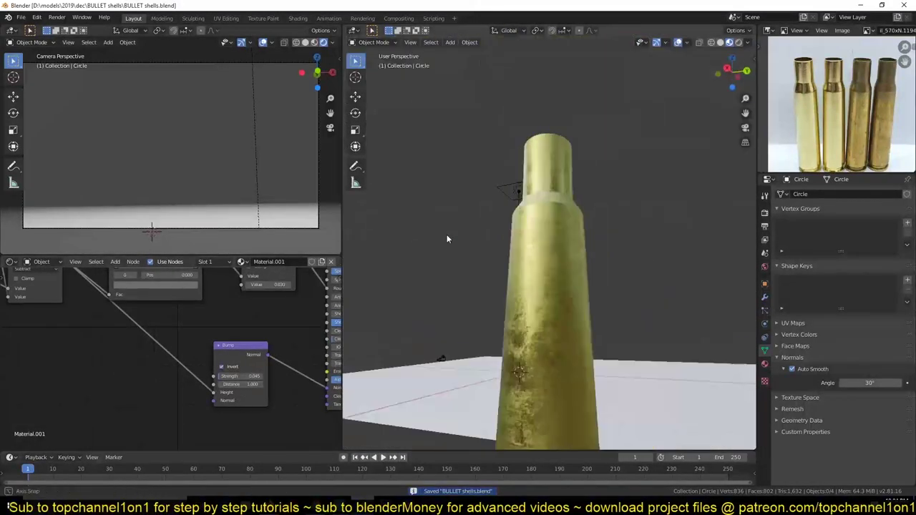
scroll(163, 361, "down", 5)
key("ctrl+s")
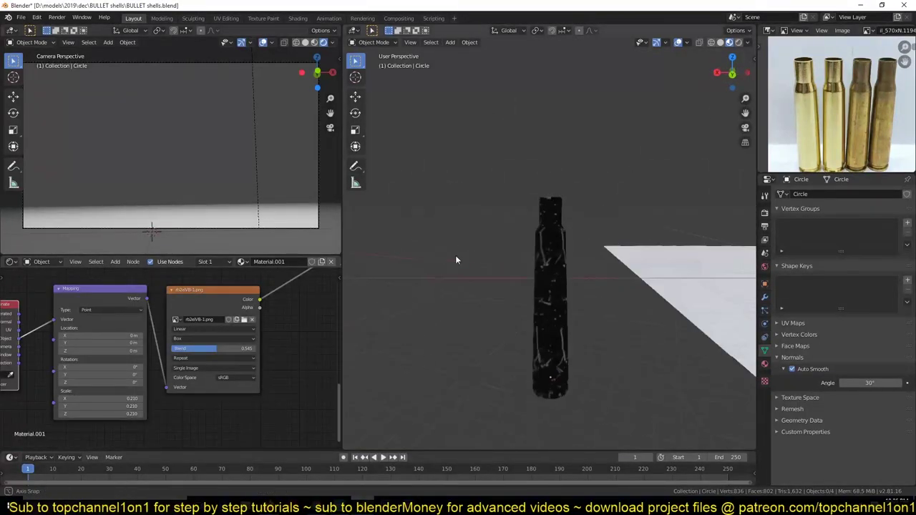
middle_click_drag(429, 244, 464, 215)
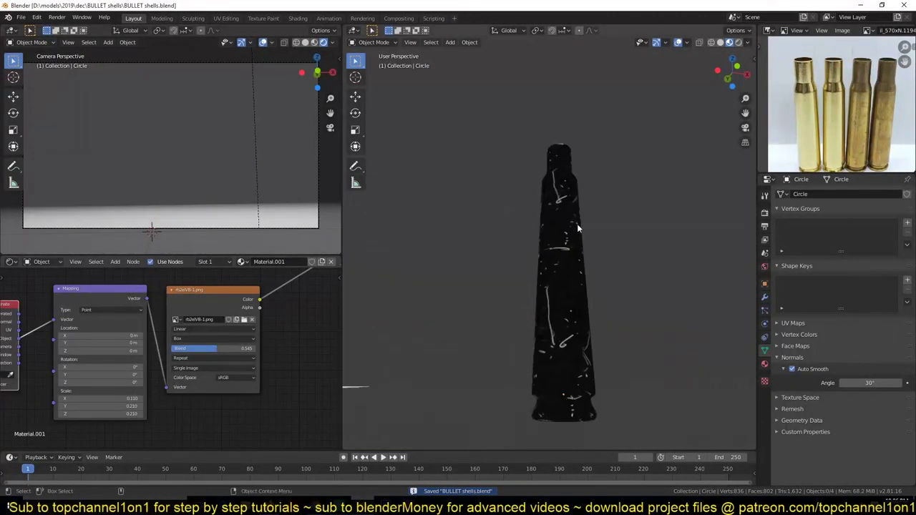
middle_click_drag(591, 276, 605, 271)
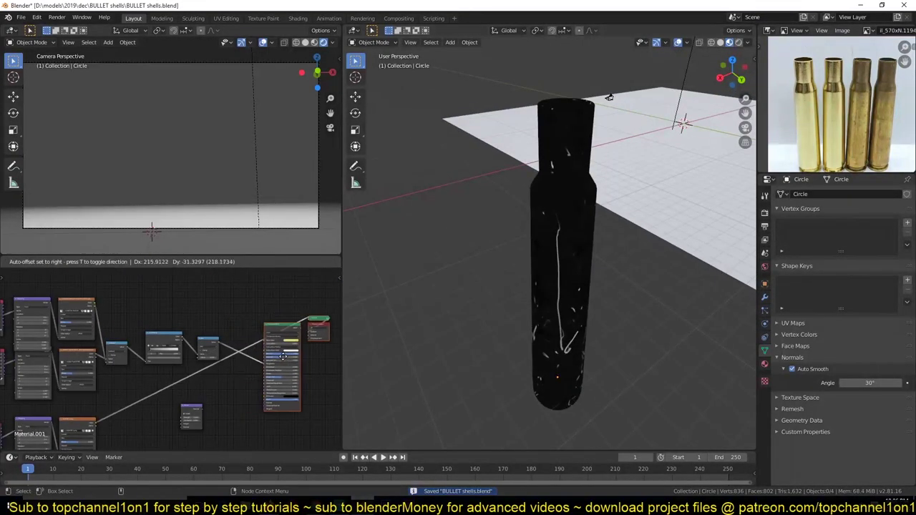
mouse_move(216, 367)
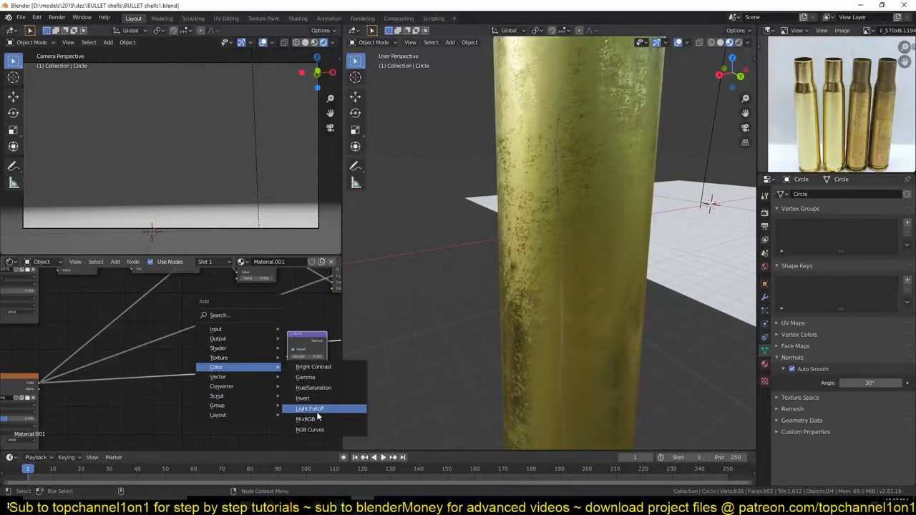
Add a MixRGB node with Color1 set to black and save.
left_click(312, 419)
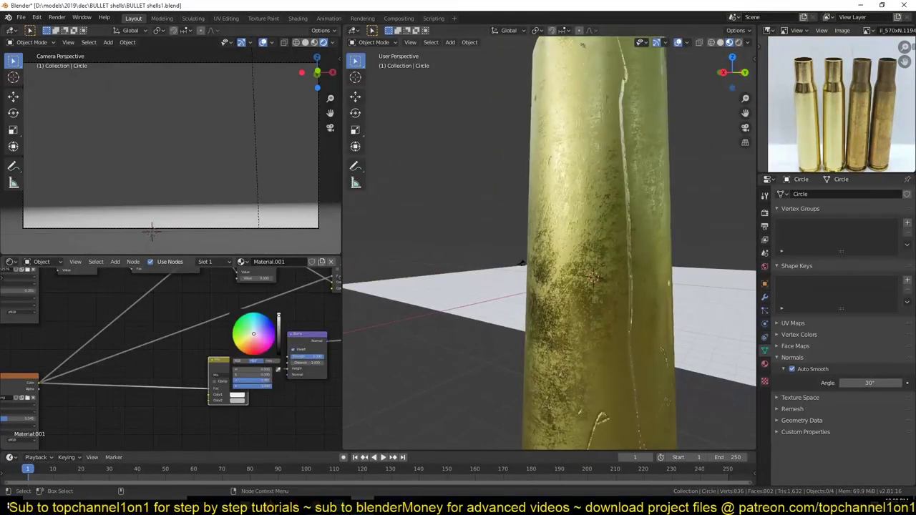
middle_click_drag(538, 280, 501, 265)
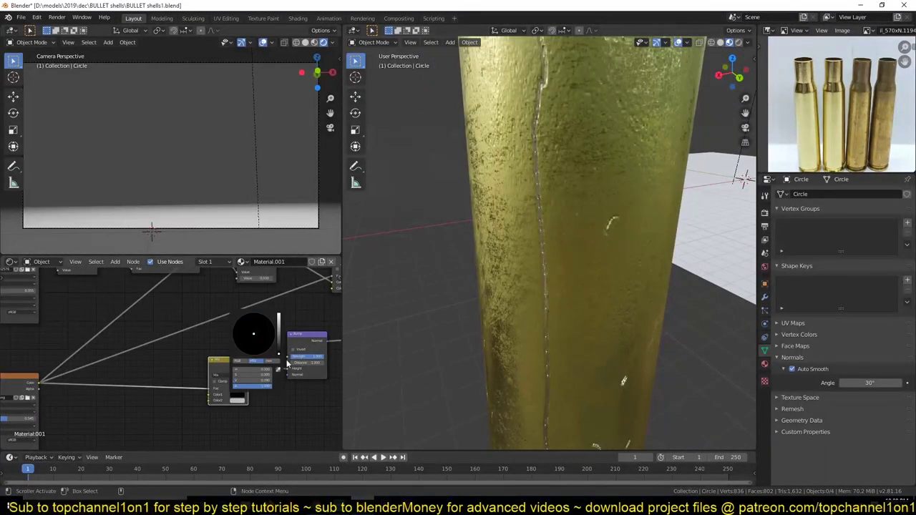
middle_click_drag(496, 234, 440, 298)
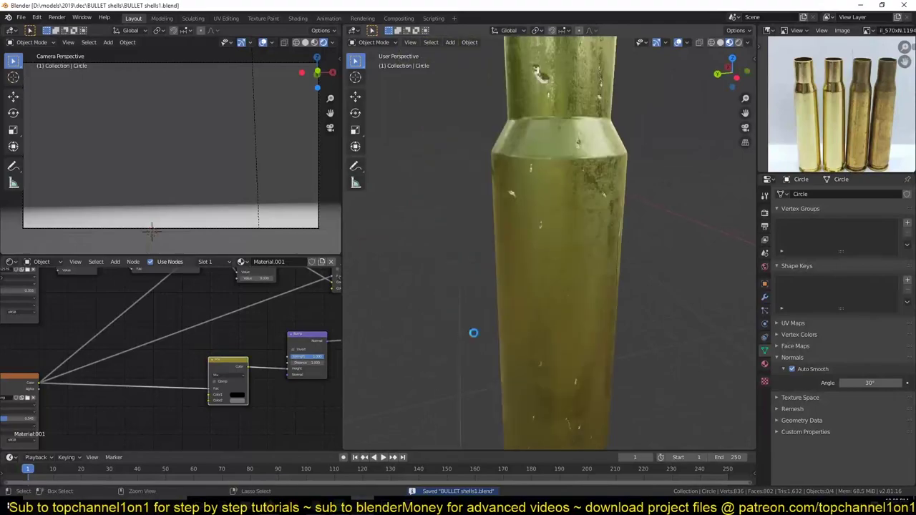
scroll(120, 399, "down", 3)
key("ctrl+s")
Orbit around the shell's neck and base to check the scratch marks, saving along the way.
scroll(195, 384, "up", 3)
key("ctrl+s")
scroll(105, 327, "down", 2)
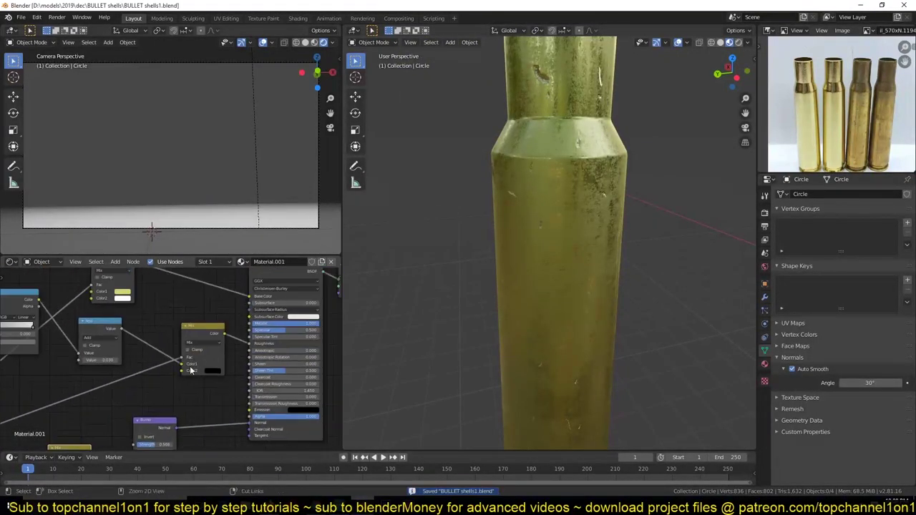
scroll(106, 328, "up", 3)
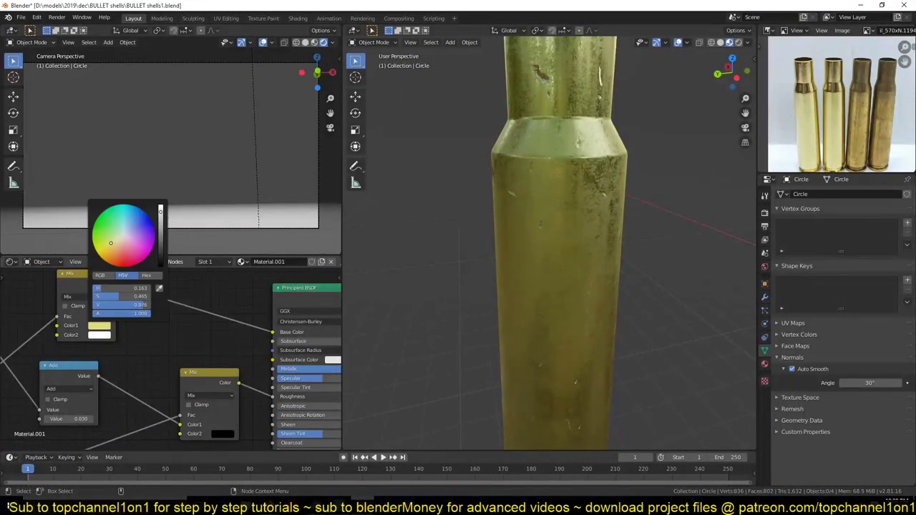
key("ctrl+s")
scroll(119, 358, "down", 2)
middle_click_drag(478, 294, 501, 330)
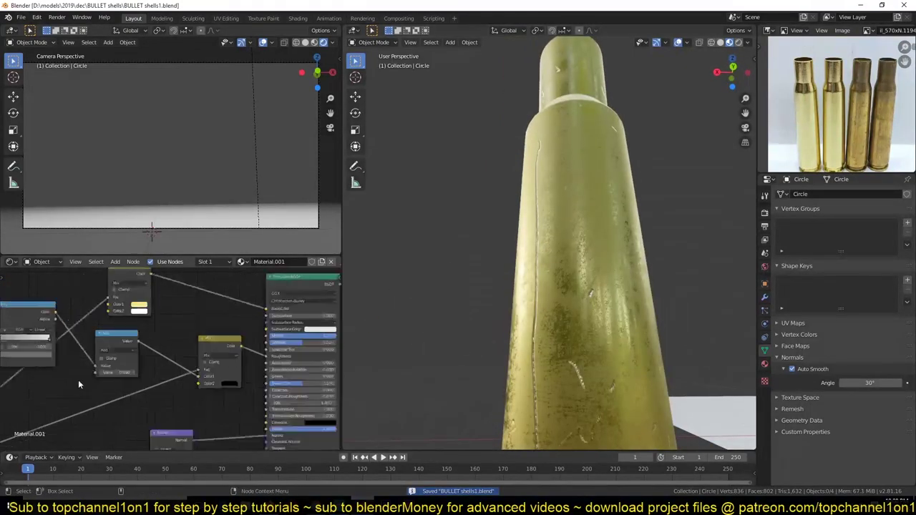
scroll(198, 367, "up", 2)
Review the texture and mapping nodes against the whole shell and floor, then save.
middle_click_drag(78, 384, 270, 367)
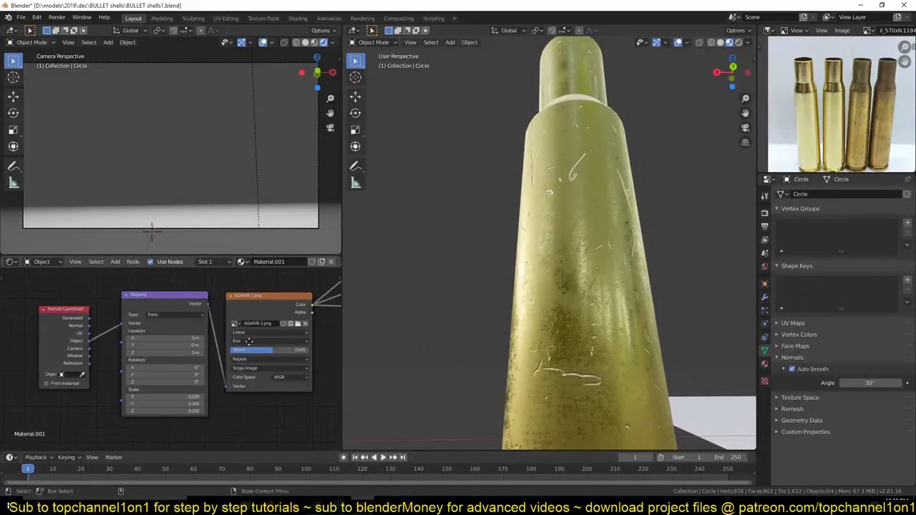
scroll(249, 341, "down", 2)
middle_click_drag(494, 272, 511, 320)
scroll(276, 344, "up", 3)
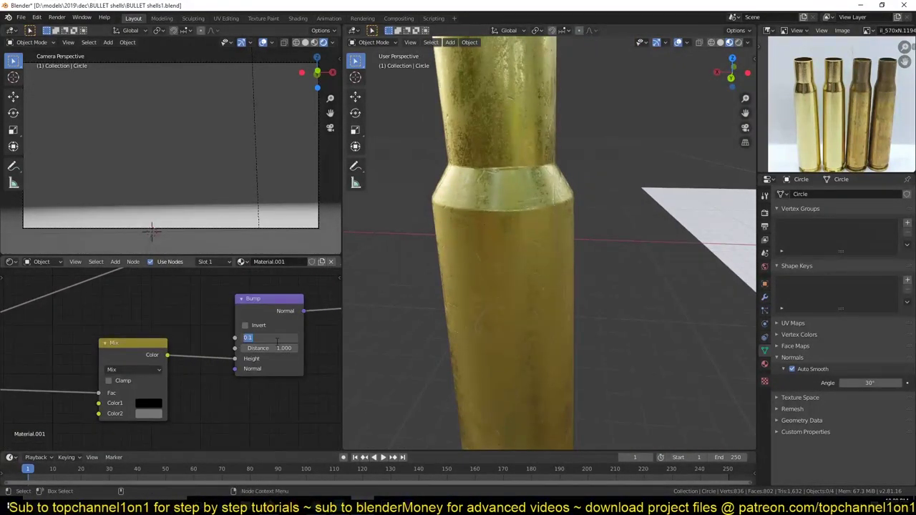
middle_click_drag(501, 286, 516, 250)
scroll(551, 250, "down", 3)
key("ctrl+s")
Set the roughness Add node value to -0.060 for a glossier gold finish.
scroll(172, 344, "down", 2)
middle_click_drag(573, 215, 606, 200)
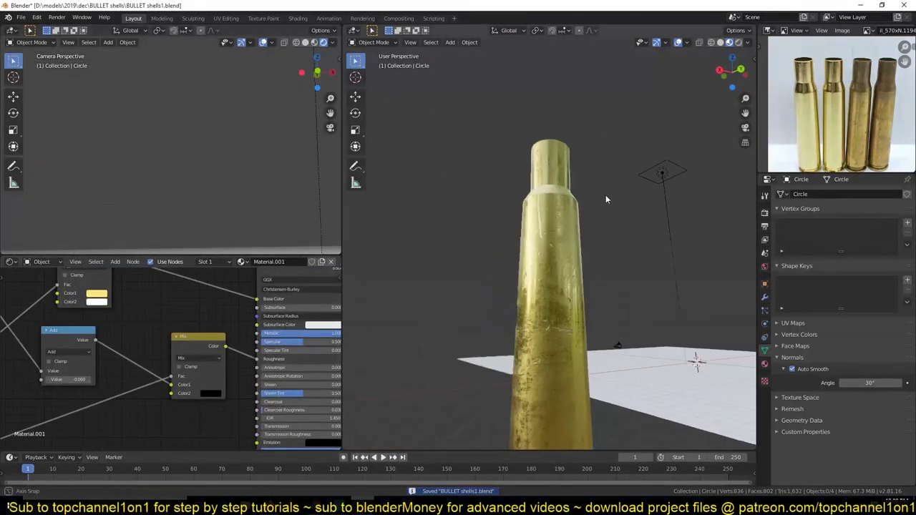
scroll(606, 199, "up", 2)
middle_click_drag(172, 343, 214, 336)
left_click(78, 360)
mouse_move(501, 258)
middle_mouse_down()
mouse_move(544, 215)
mouse_move(659, 155)
mouse_move(515, 238)
middle_mouse_up()
scroll(572, 218, "down", 3)
Add a ColorRamp and set its stops to brass yellow shades.
scroll(233, 330, "down", 1)
middle_click_drag(207, 272, 233, 329)
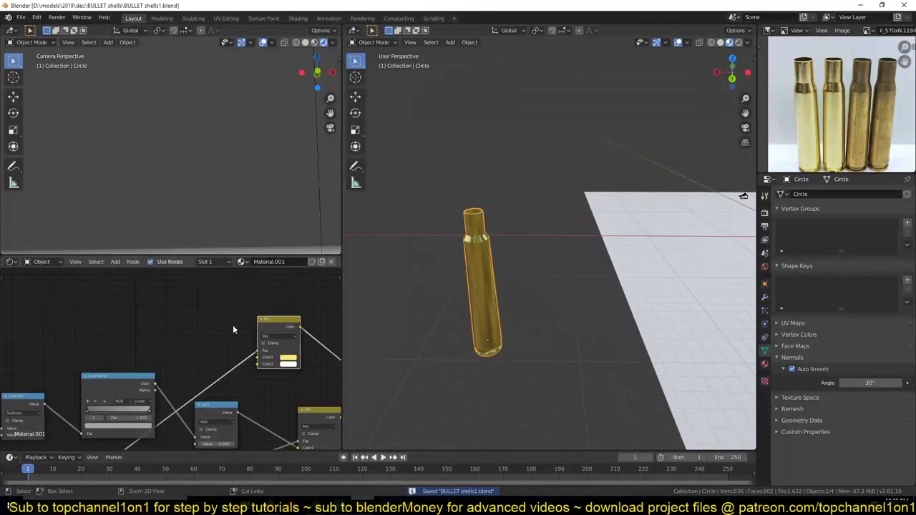
key("shift+a")
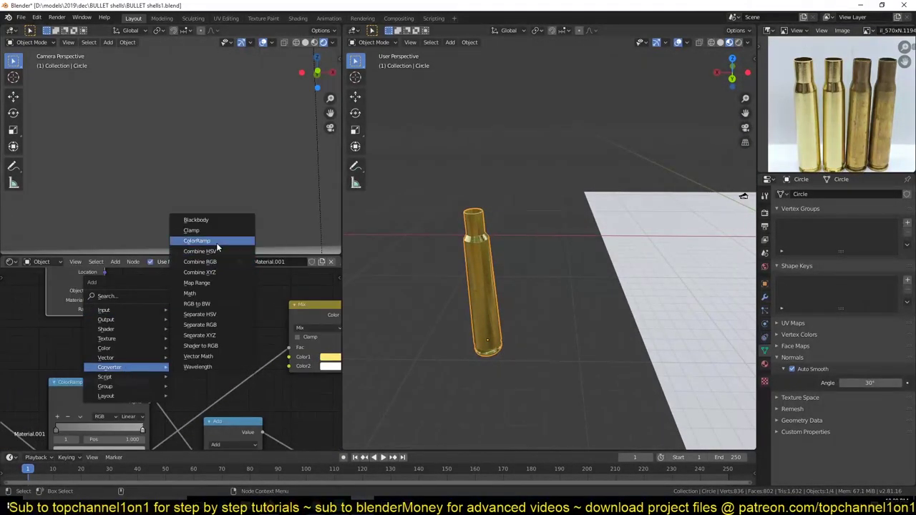
left_click_drag(225, 326, 177, 324)
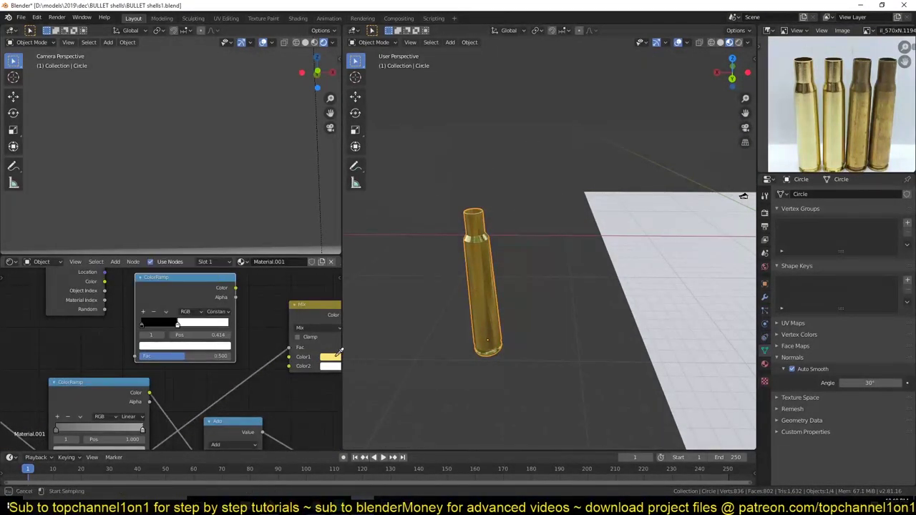
left_click(166, 347)
left_click(166, 348)
left_click(164, 350)
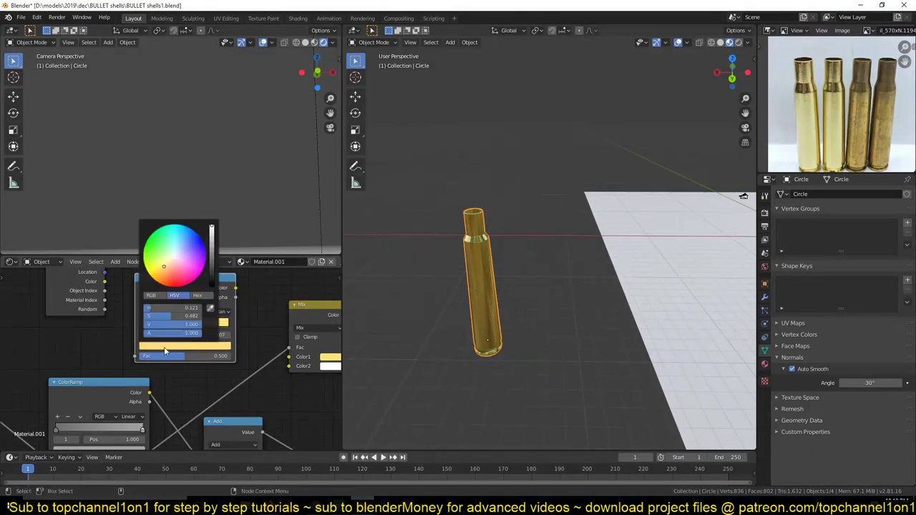
Link Object Info Random through the ColorRamp into Mix Color1 and save.
left_click_drag(104, 309, 129, 348)
left_click_drag(287, 357, 288, 356)
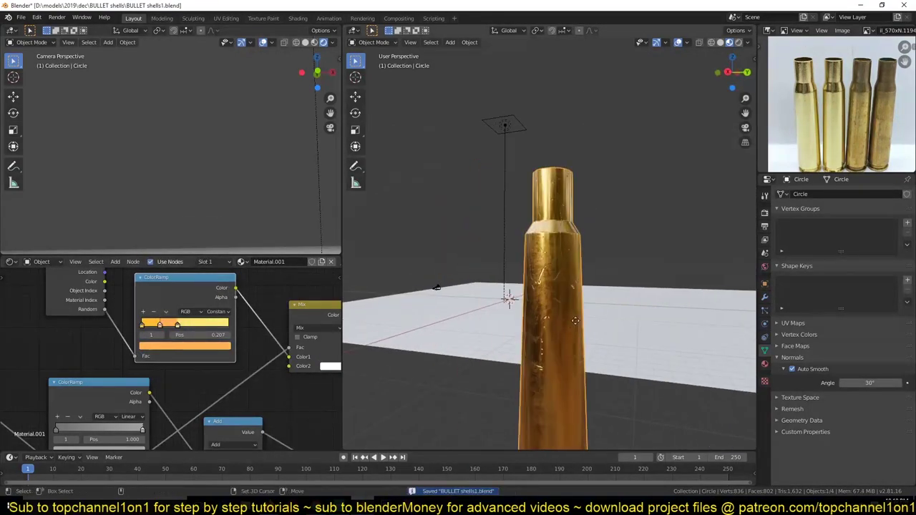
middle_click_drag(521, 266, 497, 286)
key("ctrl+s")
mouse_move(557, 290)
middle_mouse_down()
mouse_move(526, 248)
mouse_move(664, 245)
mouse_move(559, 245)
mouse_move(650, 330)
middle_mouse_up()
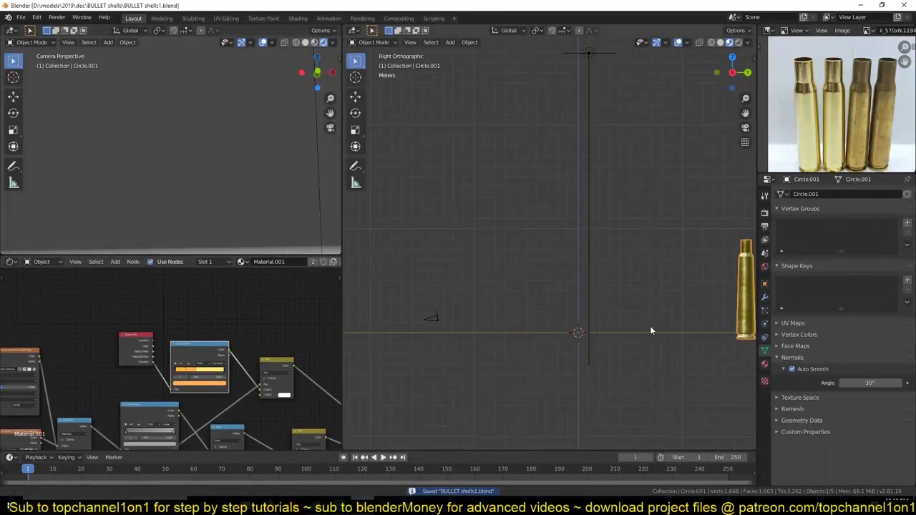
Rotate shell copy Circle.002 by 90° so it lies horizontally, base toward the viewer.
left_click(533, 261)
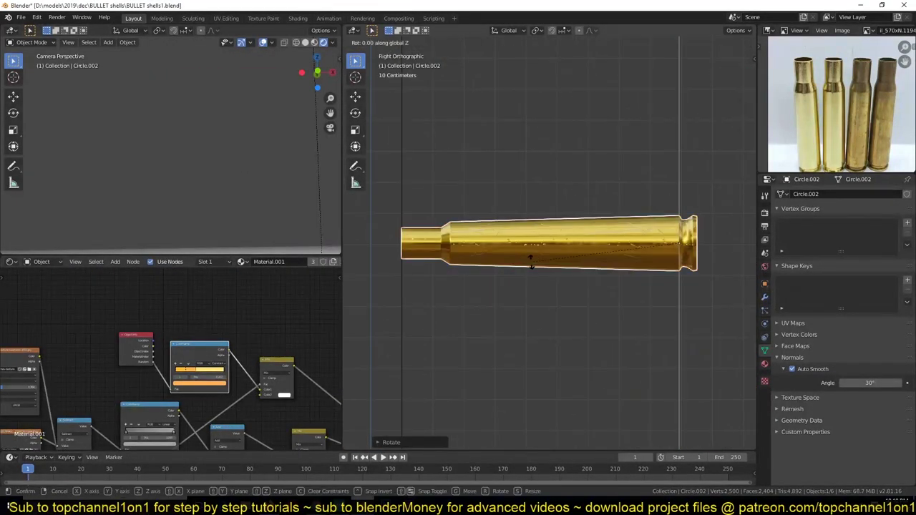
middle_click_drag(638, 244, 504, 299)
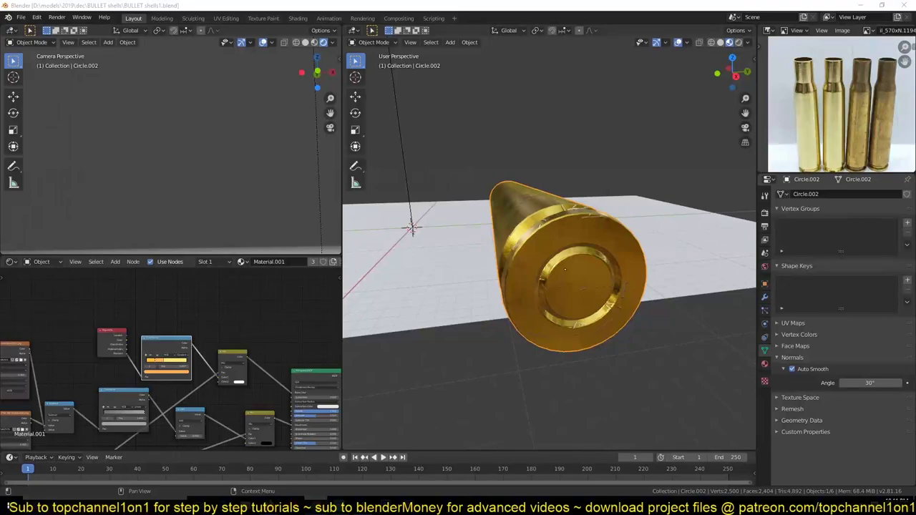
scroll(549, 258, "down", 2)
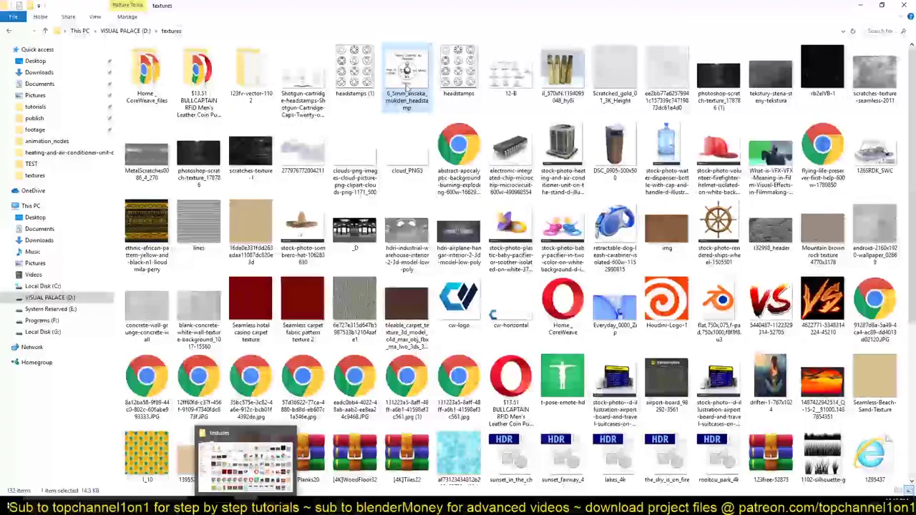
Load the headstamp image and unwrap Circle.002's UVs onto it in UV Editing.
double_click(407, 85)
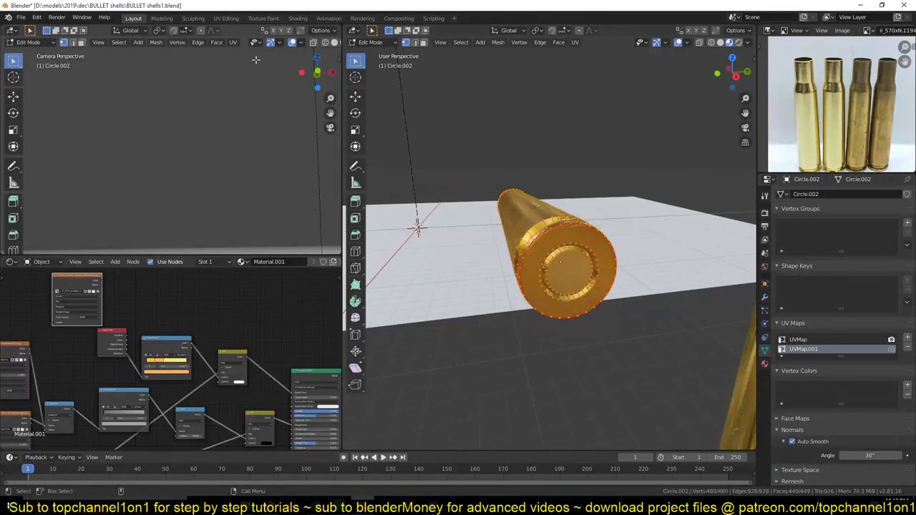
left_click(226, 18)
scroll(175, 342, "up", 5)
scroll(175, 342, "down", 5)
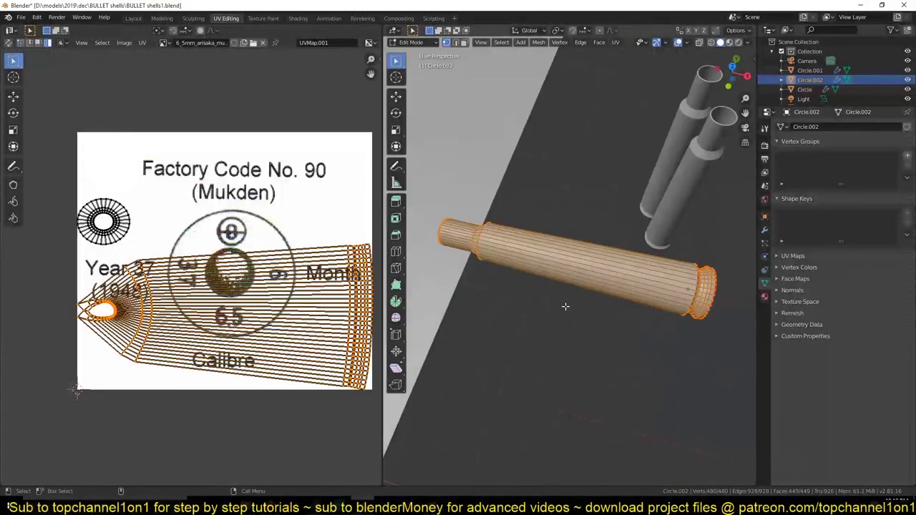
key("u")
left_click(599, 365)
middle_click_drag(600, 365, 544, 300)
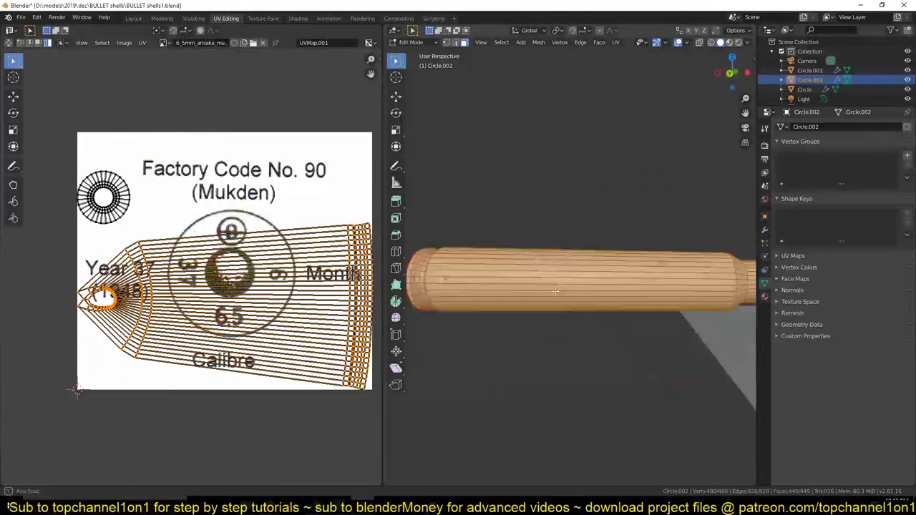
Return to object mode, frame Circle.002 alone, save, and go to the Shading workspace.
scroll(110, 283, "up", 5)
scroll(179, 286, "down", 8)
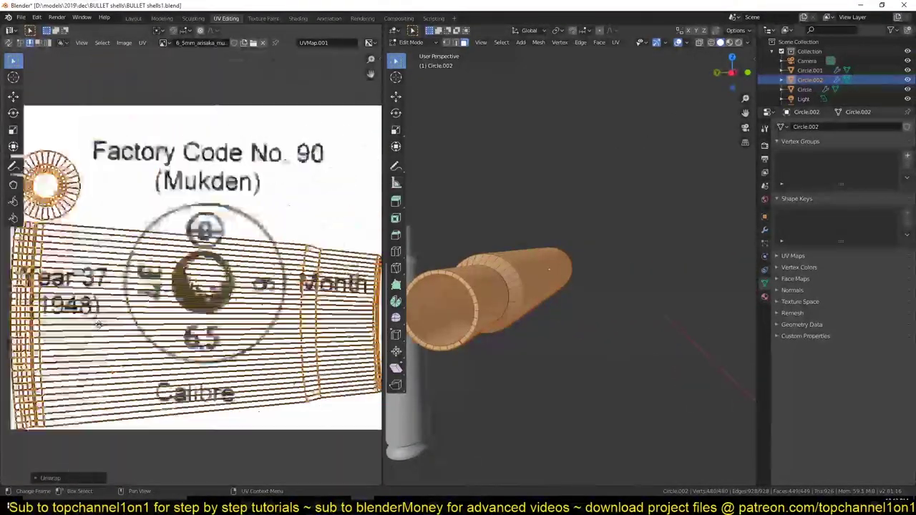
key("Tab")
scroll(565, 343, "down", 4)
left_click(570, 292)
key("KP_Decimal")
middle_click_drag(528, 310, 768, 274)
key("ctrl+s")
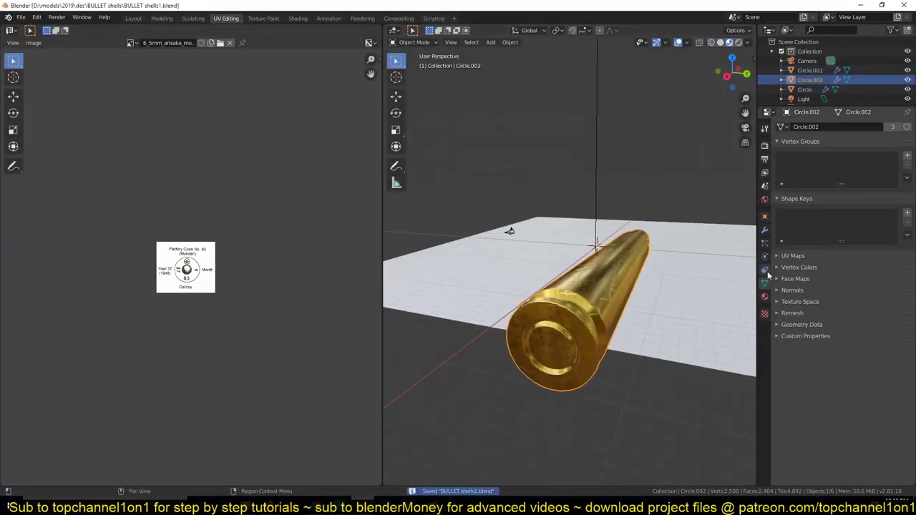
left_click(296, 19)
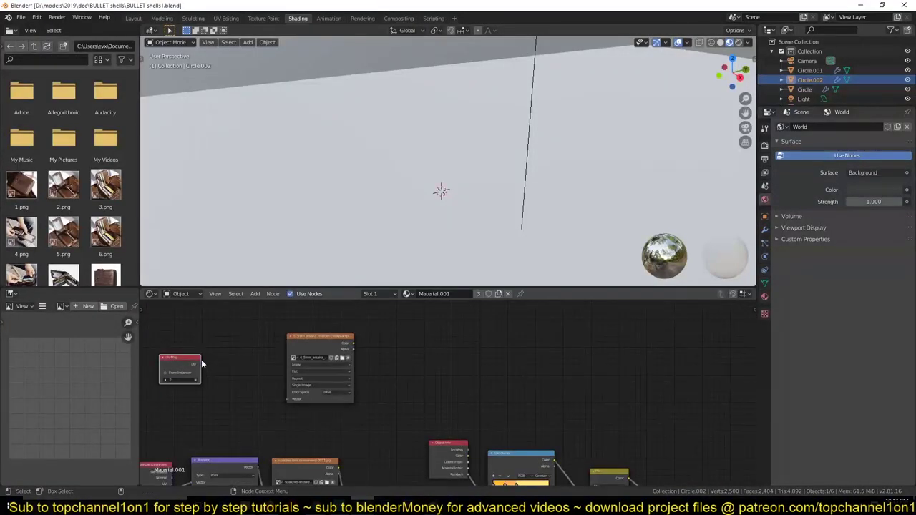
Move and shrink Circle.002's base UV island to fit over the headstamp circle.
left_click(226, 19)
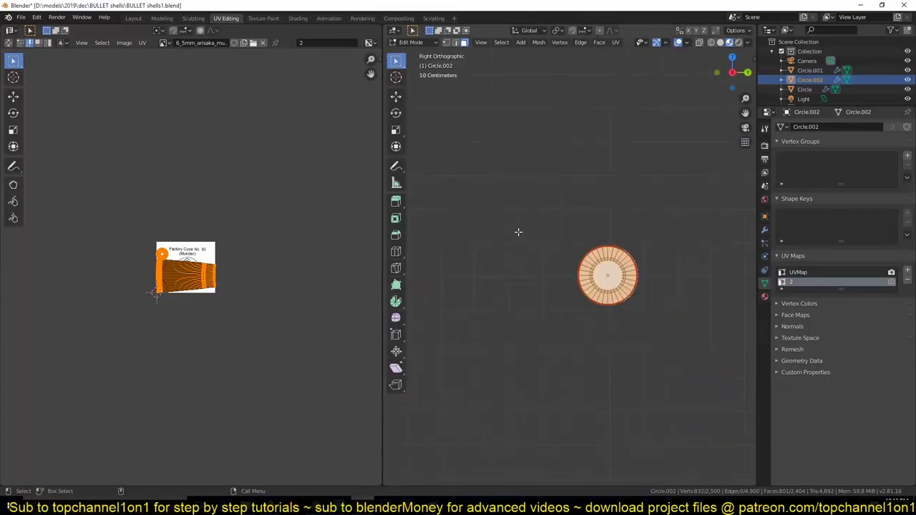
scroll(193, 301, "up", 3)
key("g")
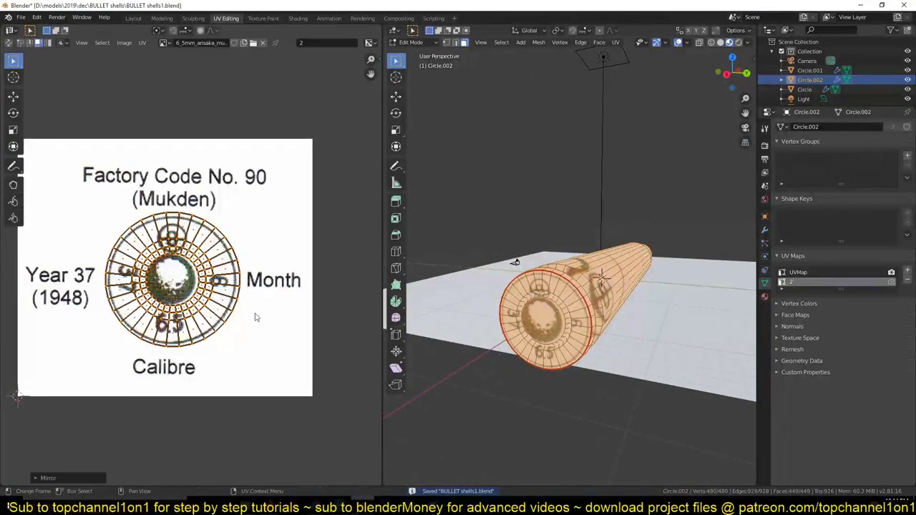
key("s")
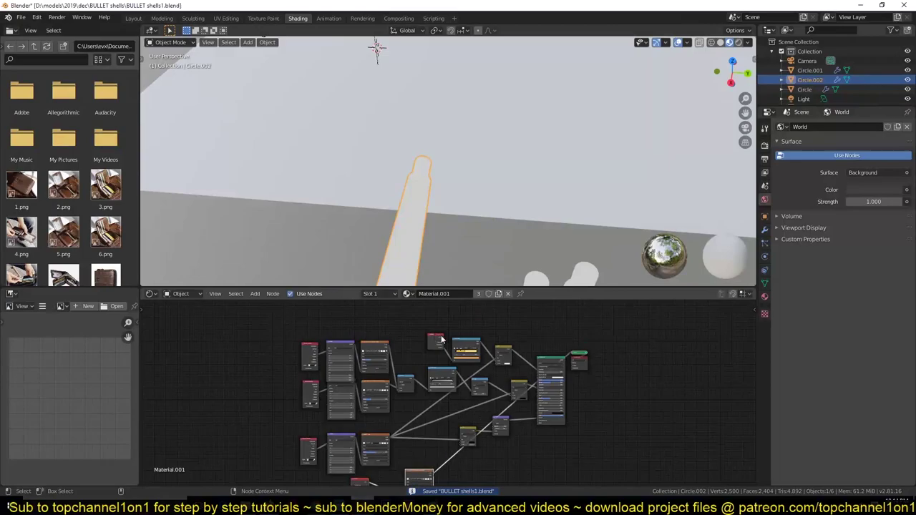
Set the lower Mix node to Multiply and connect its result to the Bump height, then save.
scroll(441, 339, "up", 6)
middle_click_drag(408, 218, 455, 200)
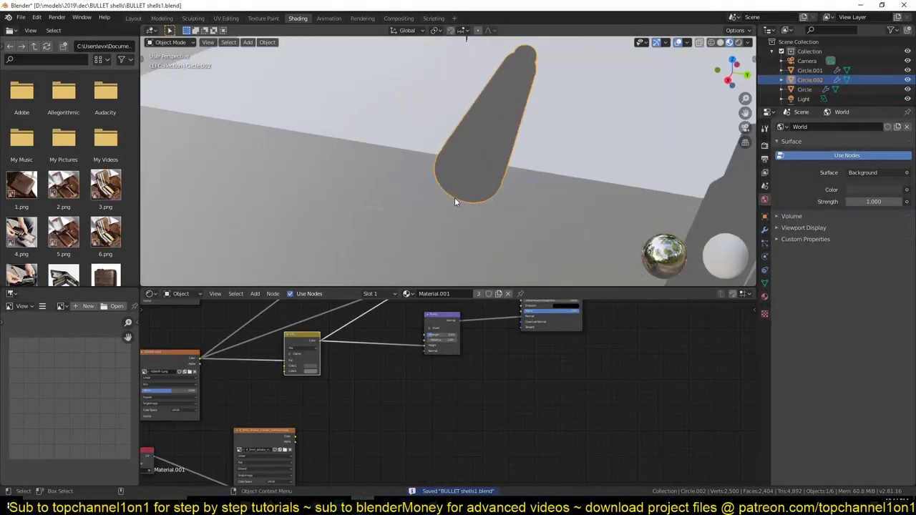
left_click(284, 433, "ctrl+shift")
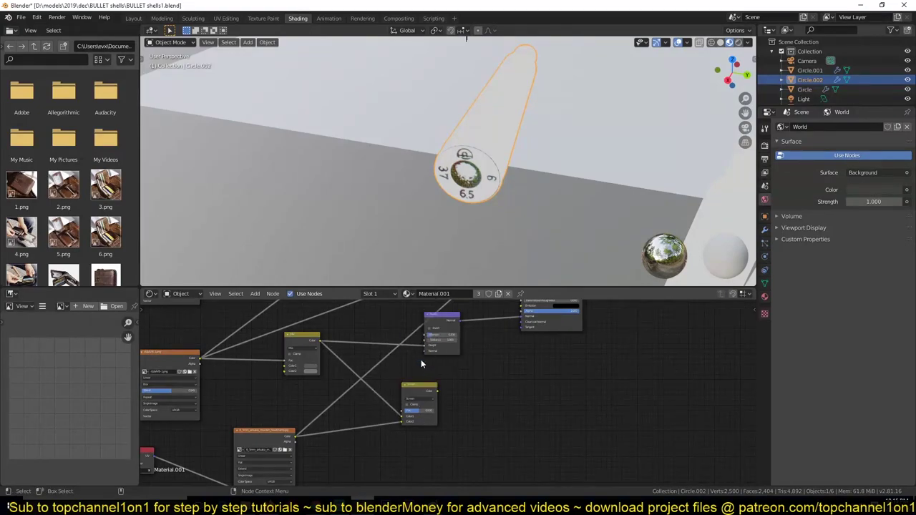
scroll(446, 227, "up", 4)
left_click(418, 399)
left_click(421, 332)
left_click(430, 414, "ctrl+shift")
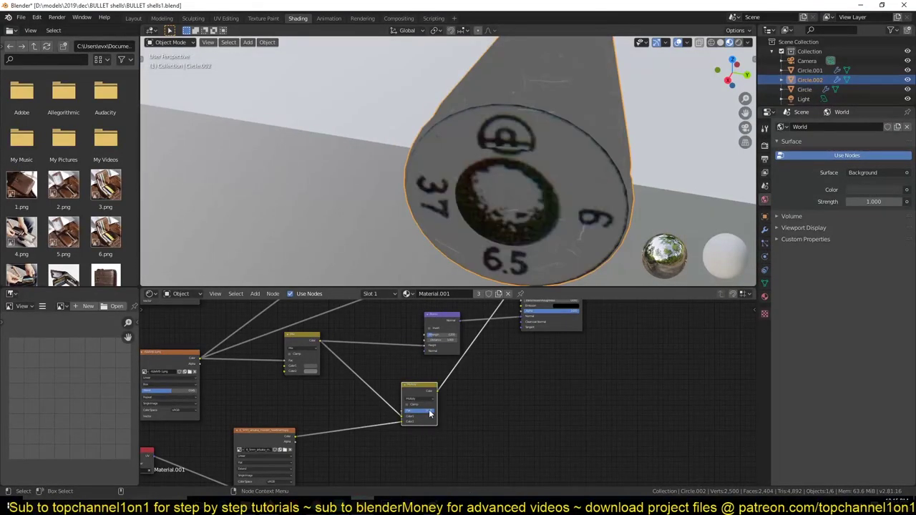
left_click_drag(427, 349, 426, 348)
scroll(427, 349, "down", 3)
left_click(501, 315, "ctrl+shift")
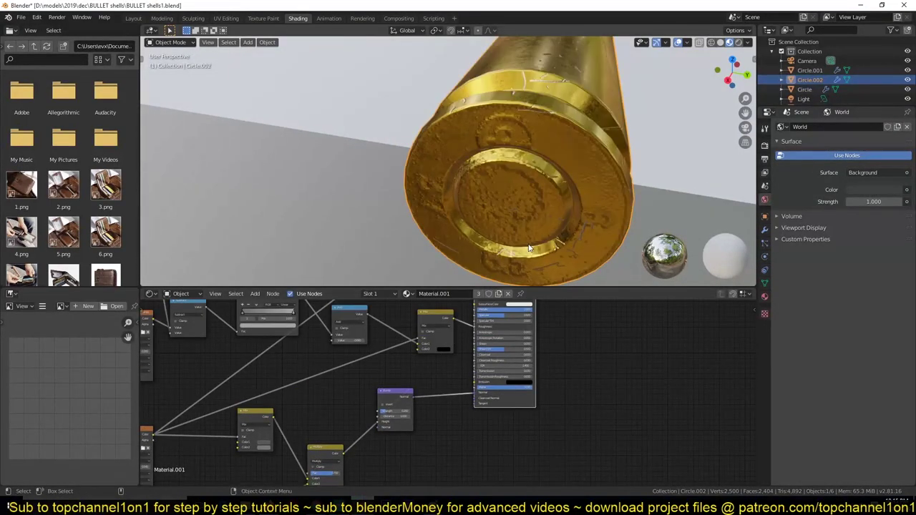
scroll(402, 371, "up", 3)
key("ctrl+s")
Add an Invert node and a ColorRamp before Multiply, moving ramp stops to sharpen the stamp mask.
middle_click_drag(462, 186, 415, 215)
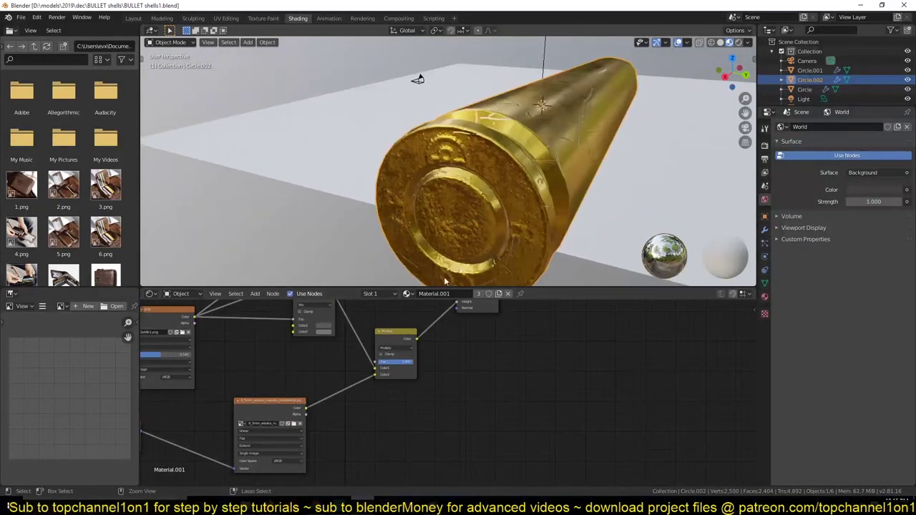
scroll(322, 386, "up", 2)
key("shift+a")
left_click(361, 419)
left_click(283, 393)
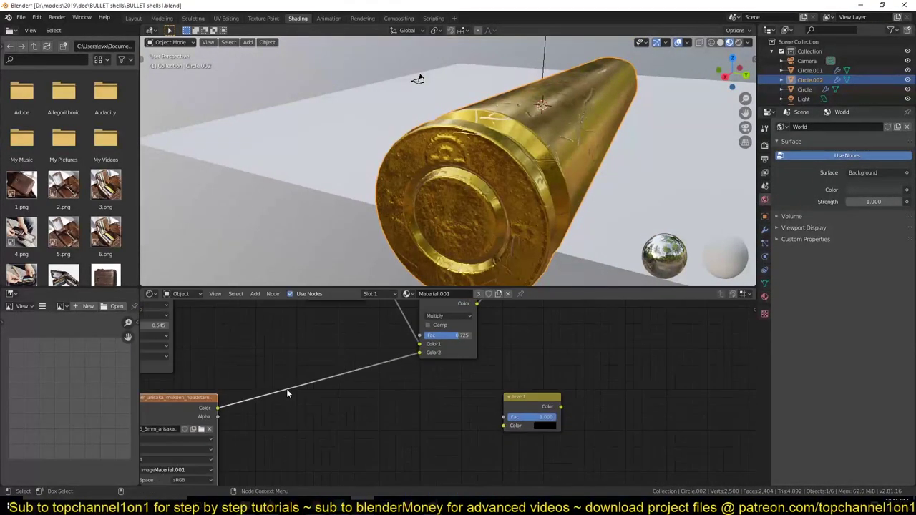
left_click(377, 275)
left_click(337, 372)
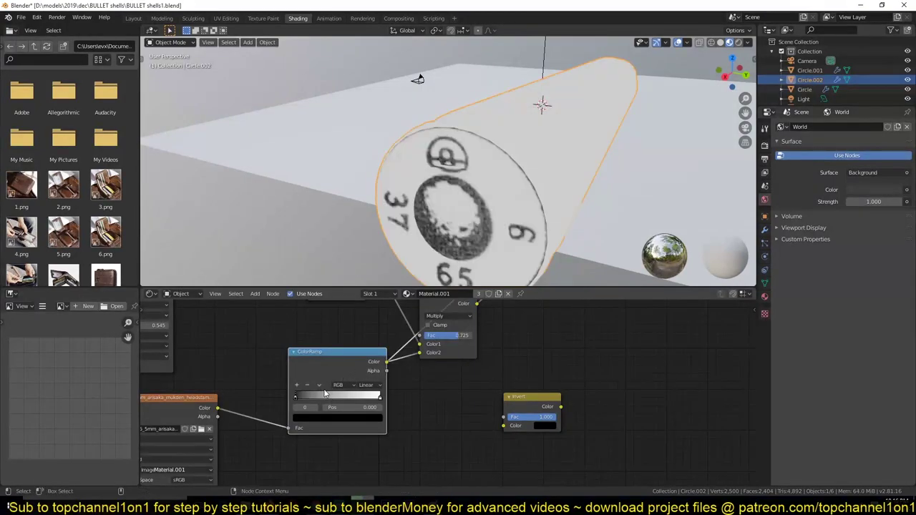
left_click_drag(379, 396, 299, 401)
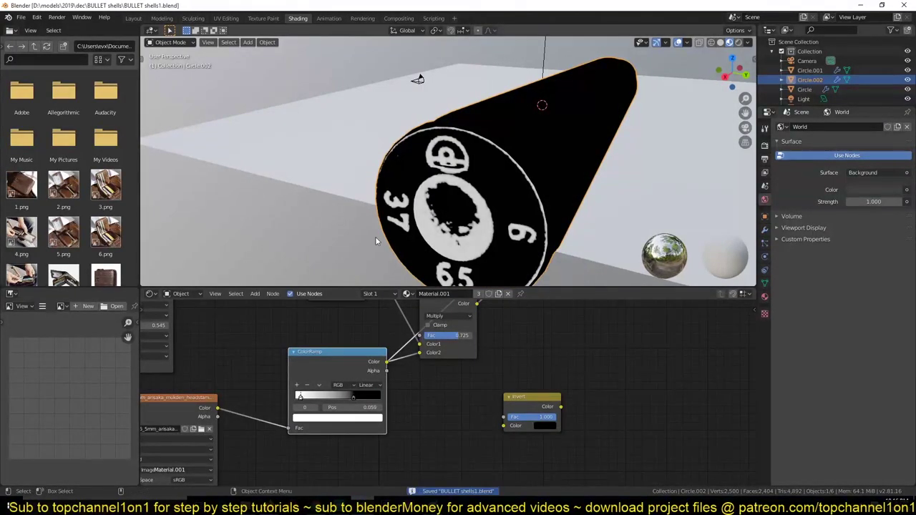
middle_click_drag(429, 343, 413, 393)
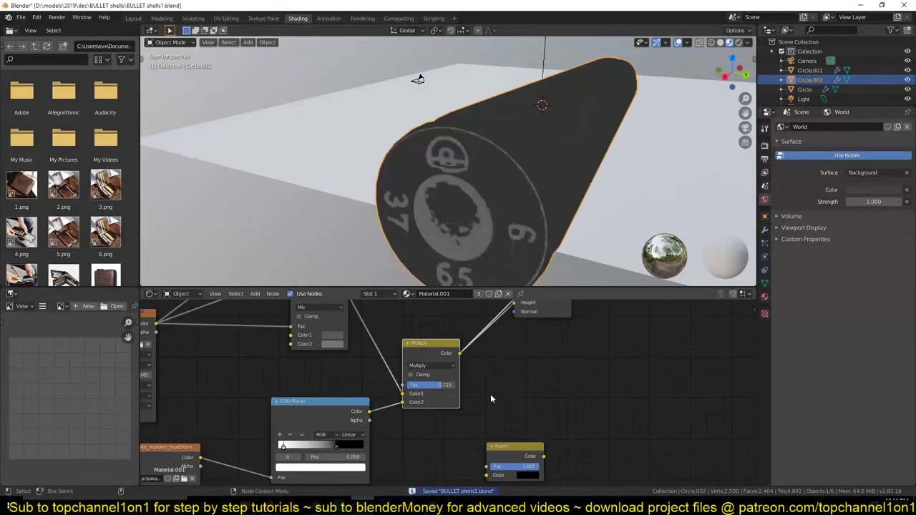
Set the other Mix node to Multiply, flip the ramp stops, and check the stamped gold base.
left_click(434, 366)
left_click(417, 334)
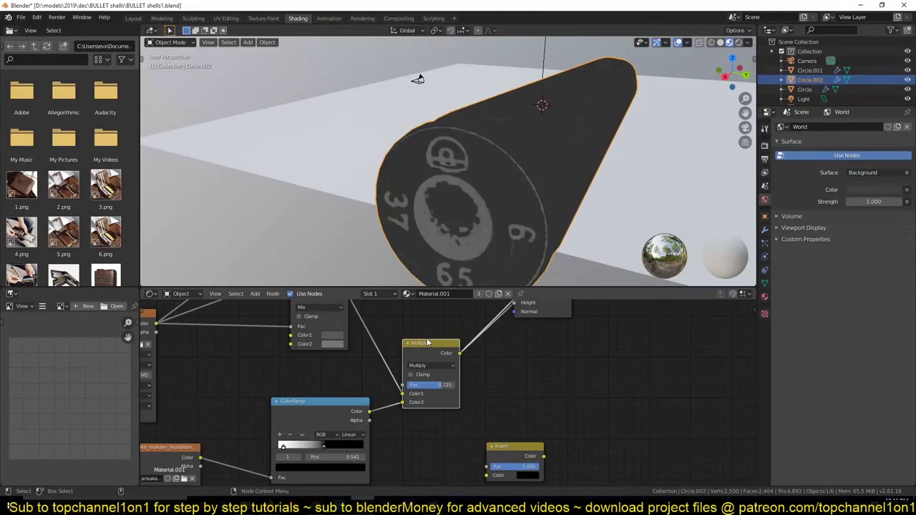
middle_click_drag(465, 193, 504, 187)
middle_click_drag(347, 406, 384, 384)
key("ctrl+s")
left_click(466, 332, "ctrl+shift")
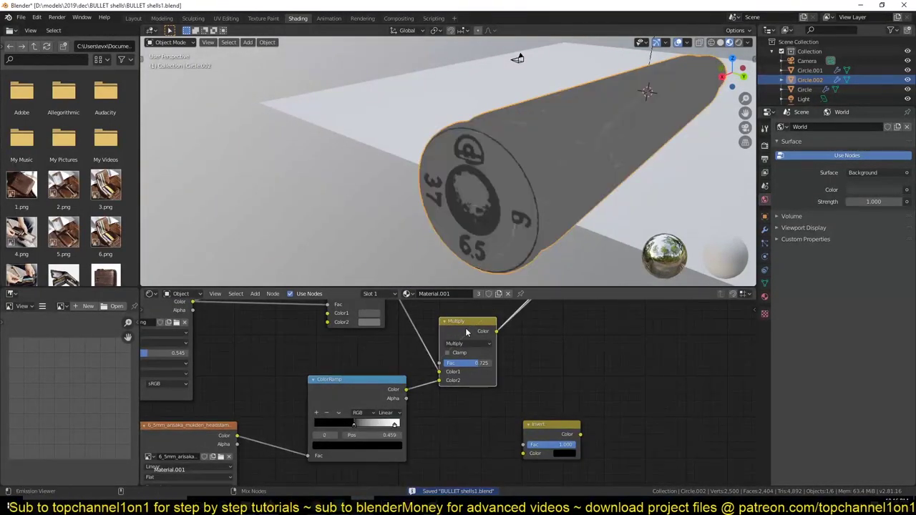
middle_click_drag(362, 427, 301, 401)
left_click(551, 344, "ctrl+shift")
middle_click_drag(429, 421, 458, 429)
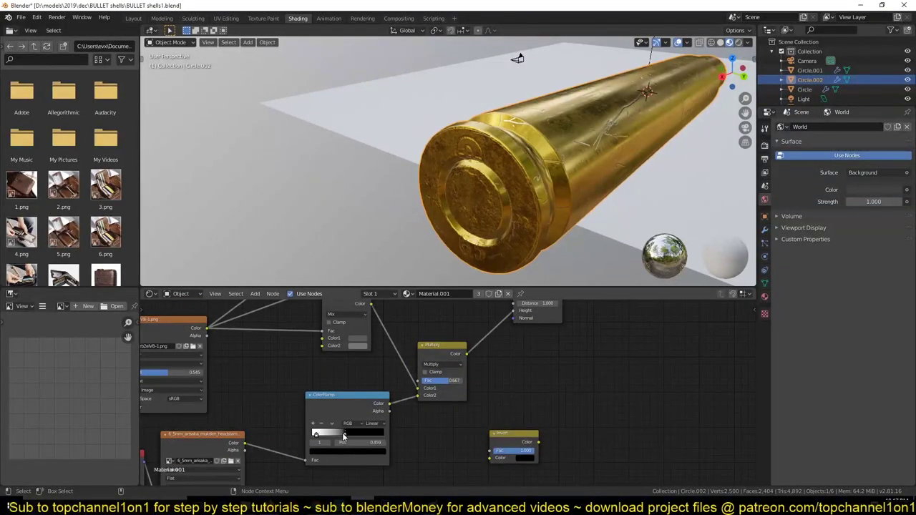
middle_click_drag(429, 215, 474, 241)
key("ctrl+s")
left_click(225, 18)
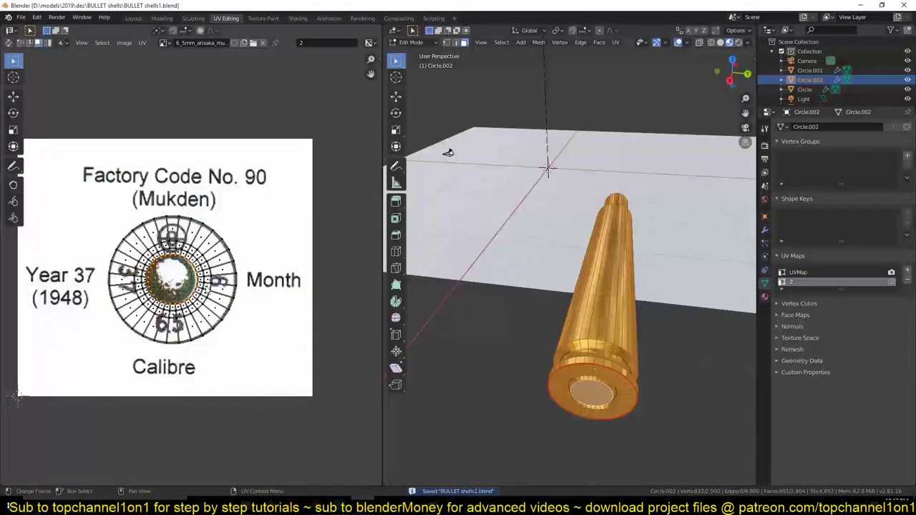
Select the shell's rim edge loop, move its UVs off the stamp, and grow the selection one ring.
left_click(592, 411, "alt")
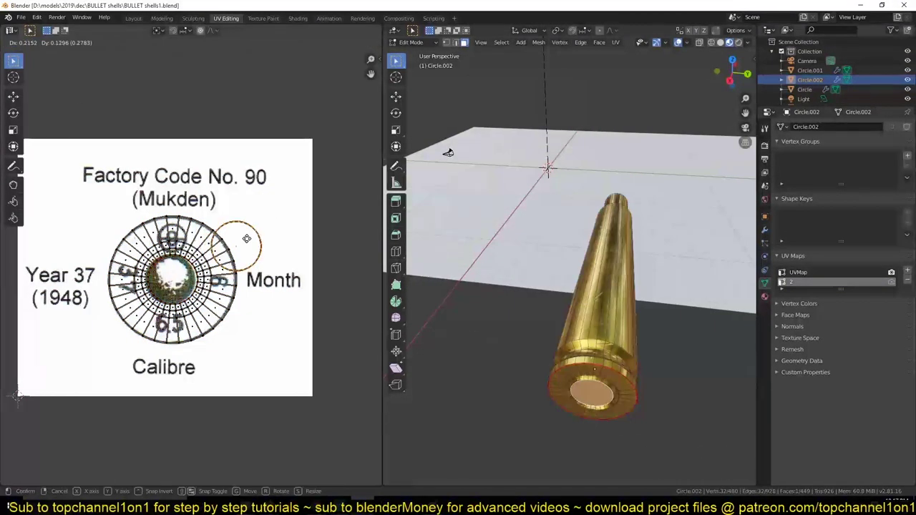
middle_click_drag(573, 287, 544, 215)
scroll(197, 249, "up", 2)
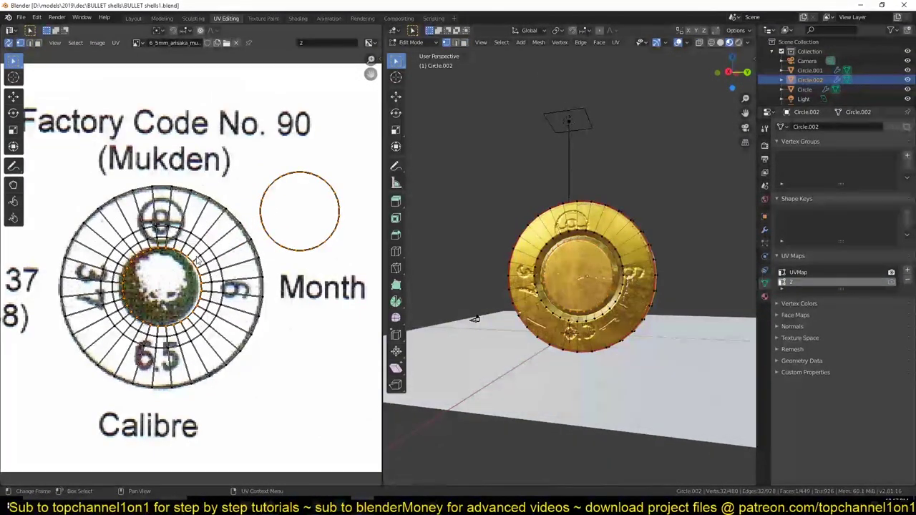
left_click(7, 43)
key("ctrl+KP_Add")
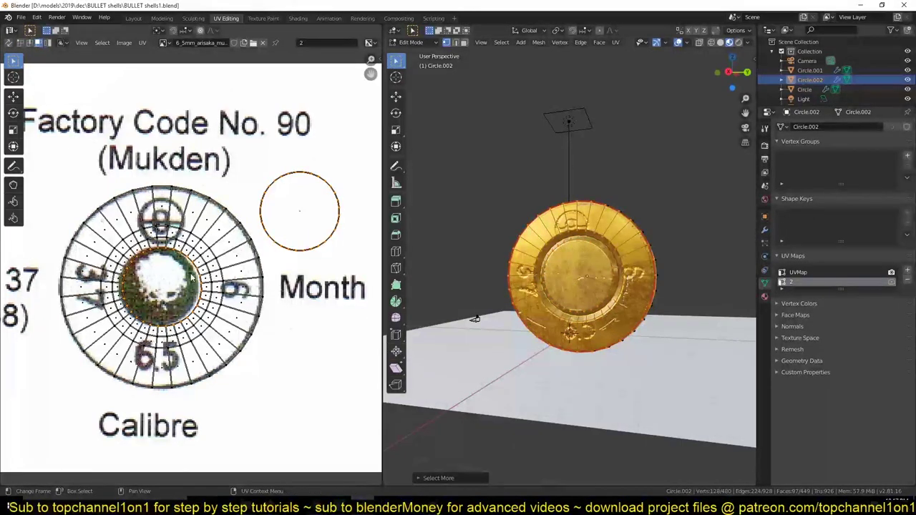
left_click(205, 267, "alt")
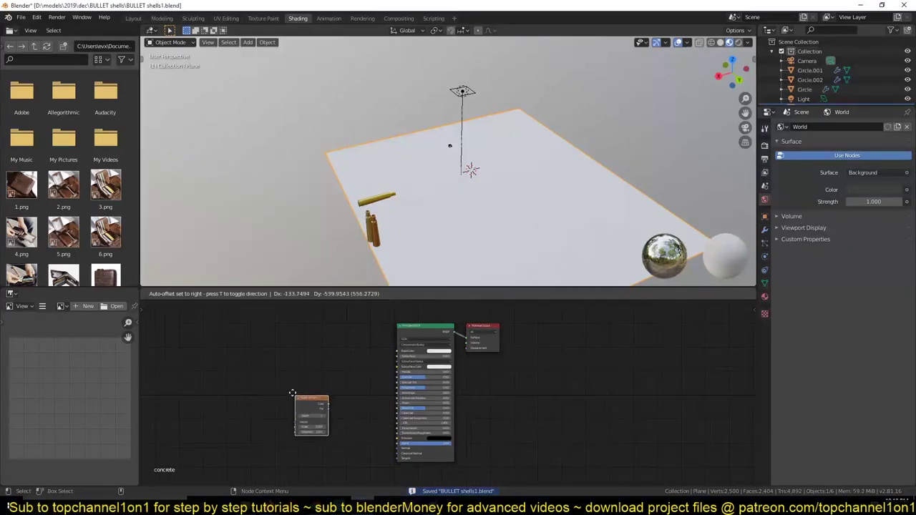
Load the concrete image from the textures folder into the floor's Image Texture node and save.
left_click(332, 338)
scroll(458, 272, "down", 10)
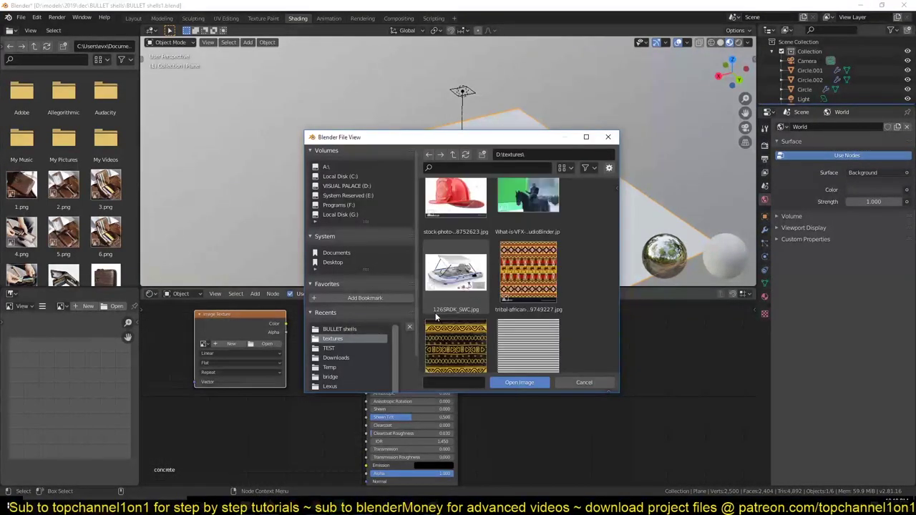
double_click(463, 262)
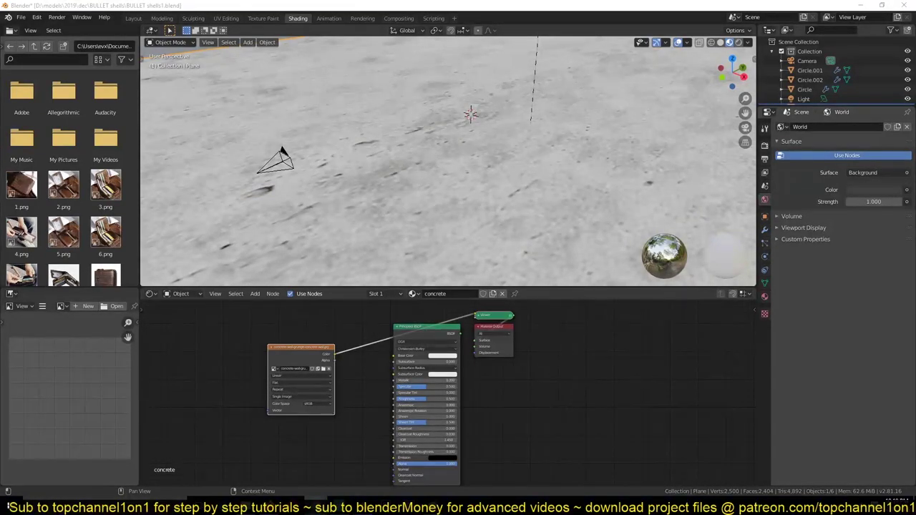
left_click_drag(300, 348, 254, 347)
key("ctrl+s")
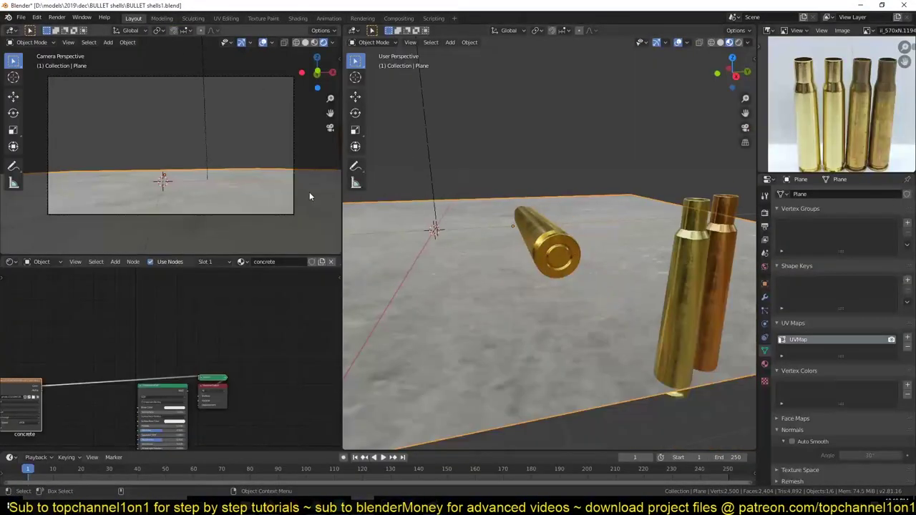
Add a second image texture to the floor material with texture coordinate and mapping nodes.
mouse_move(432, 251)
middle_mouse_down()
mouse_move(493, 264)
mouse_move(618, 204)
mouse_move(536, 232)
middle_mouse_up()
key("ctrl+s")
scroll(172, 387, "up", 3)
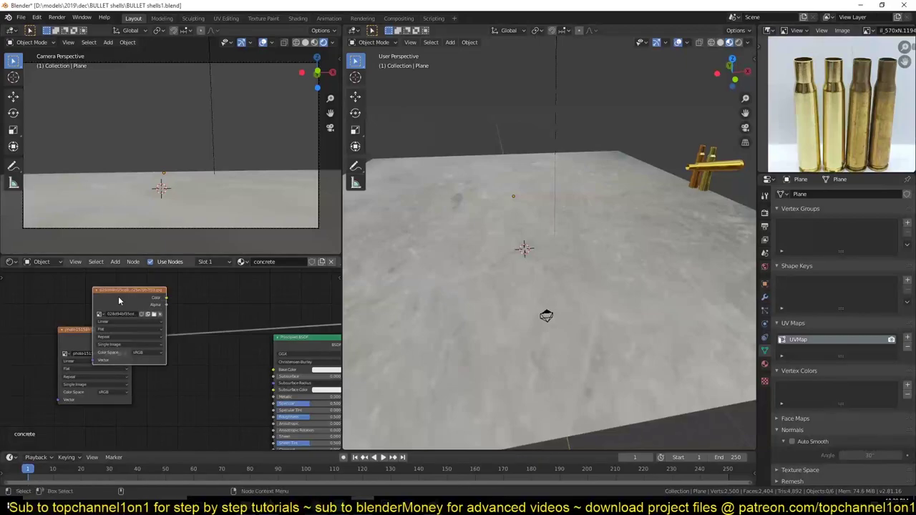
middle_click_drag(546, 315, 598, 300)
key("s")
key("Escape")
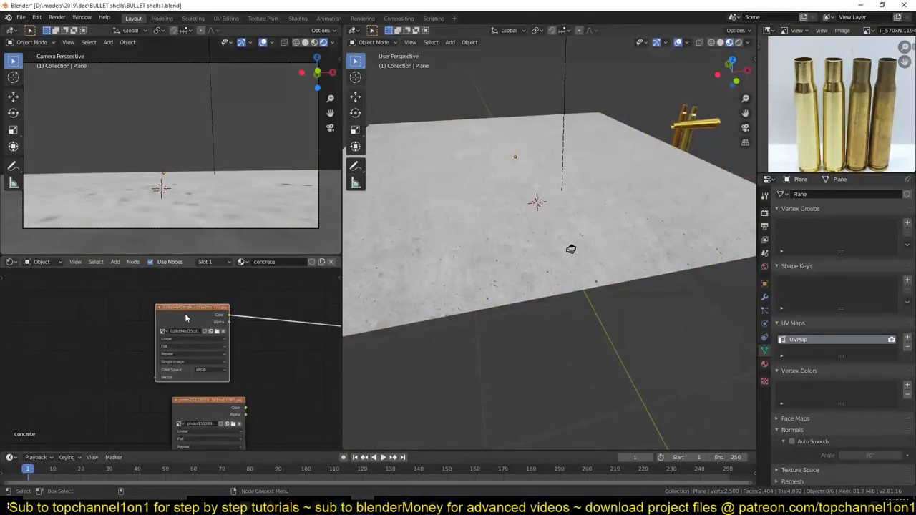
key("ctrl+t")
Add an Overlay Mix node blending the two image textures, each with its own mapping.
key("shift+a")
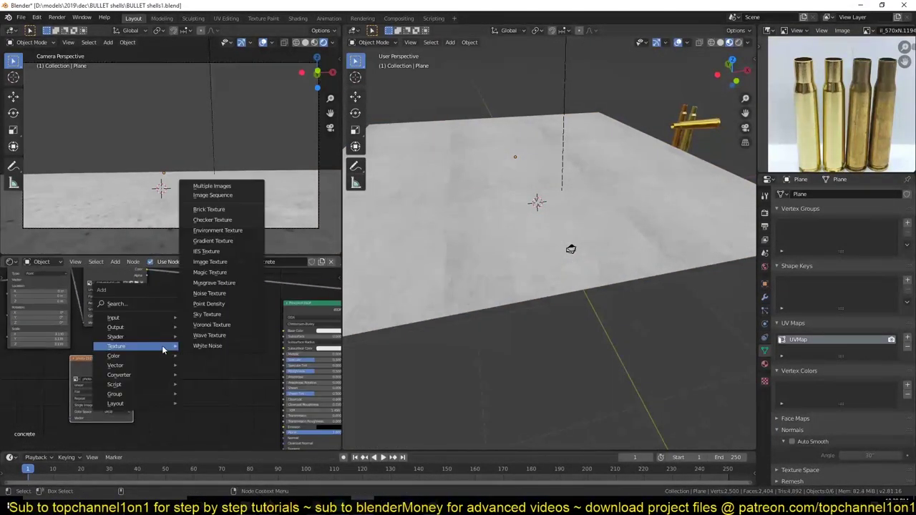
left_click(215, 398)
left_click(240, 301)
left_click_drag(132, 366, 224, 317)
key("ctrl+t")
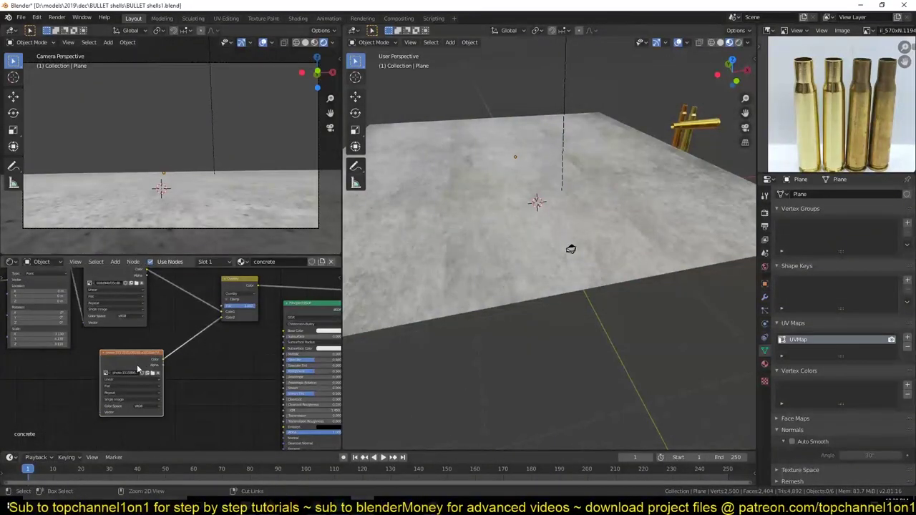
middle_click_drag(184, 359, 179, 332)
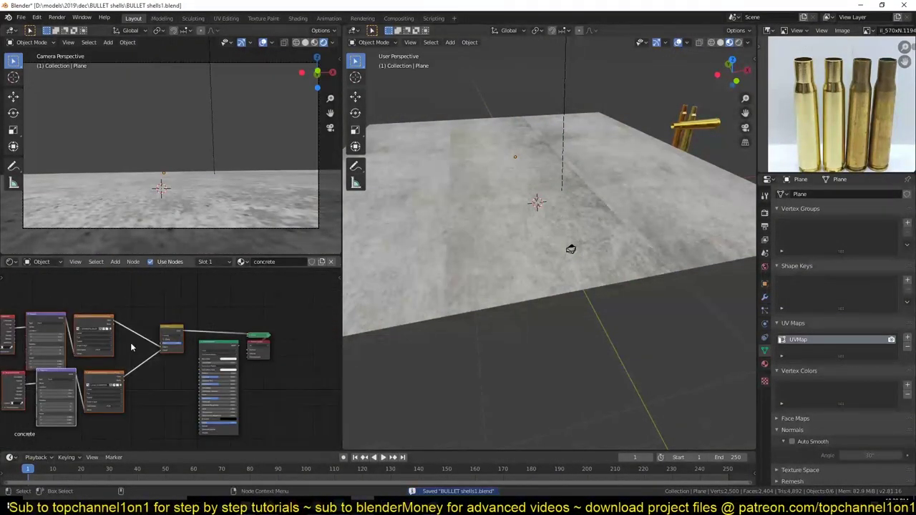
scroll(179, 332, "up", 2)
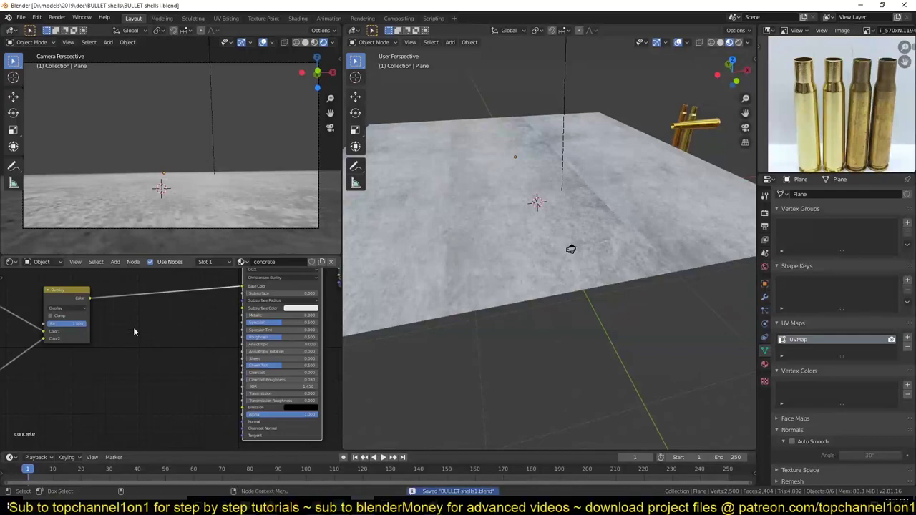
Add a Math node set to Add with a ColorRamp inserted before it, then save.
key("shift+a")
left_click(200, 286)
left_click(190, 330)
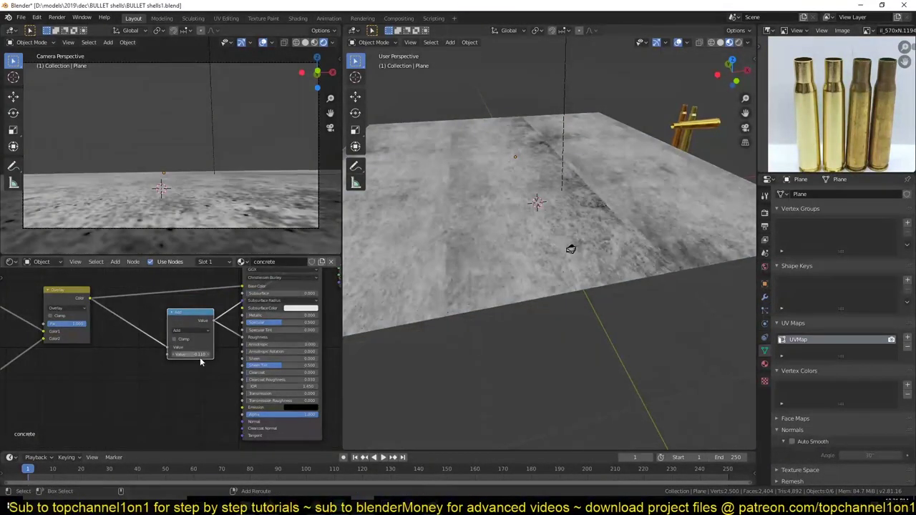
key("shift+a")
left_click(174, 210)
left_click(123, 345)
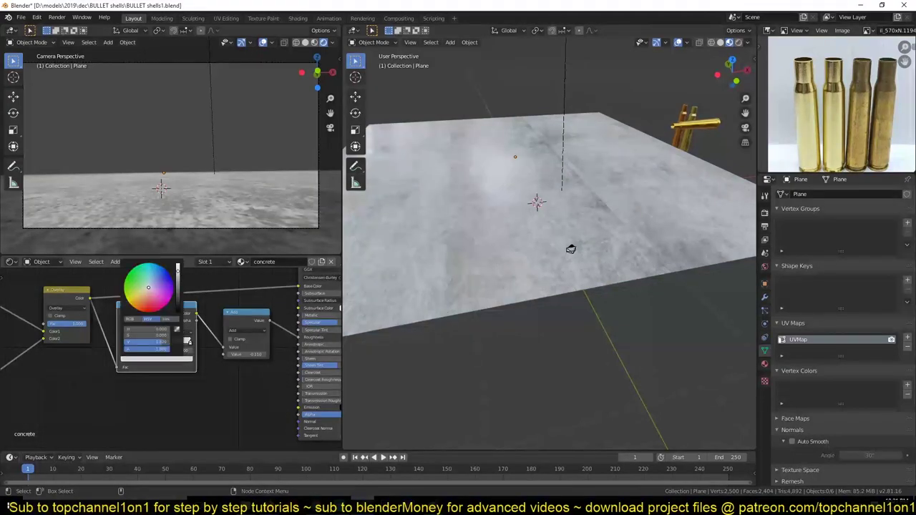
key("ctrl+s")
Add a Bump node driven by the mix output and feed it into the shader's Normal.
scroll(184, 367, "down", 2)
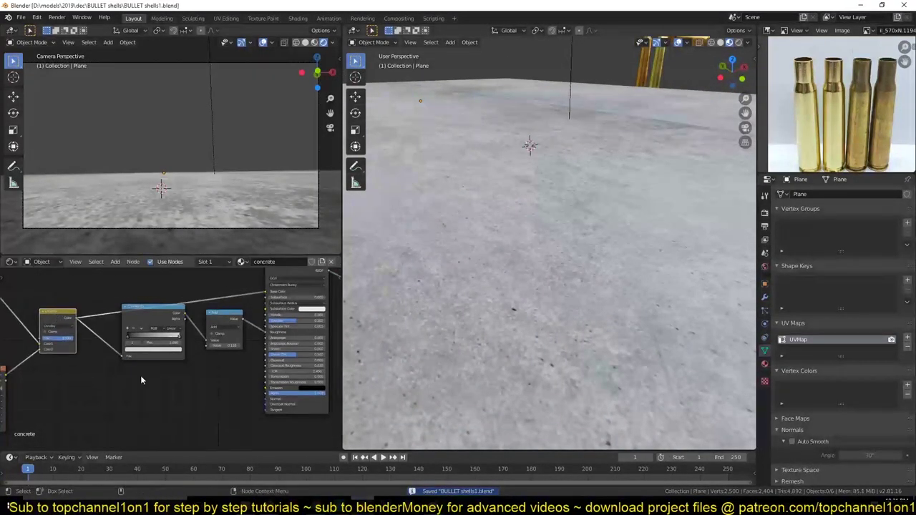
left_click(183, 367)
left_click_drag(74, 317, 188, 414)
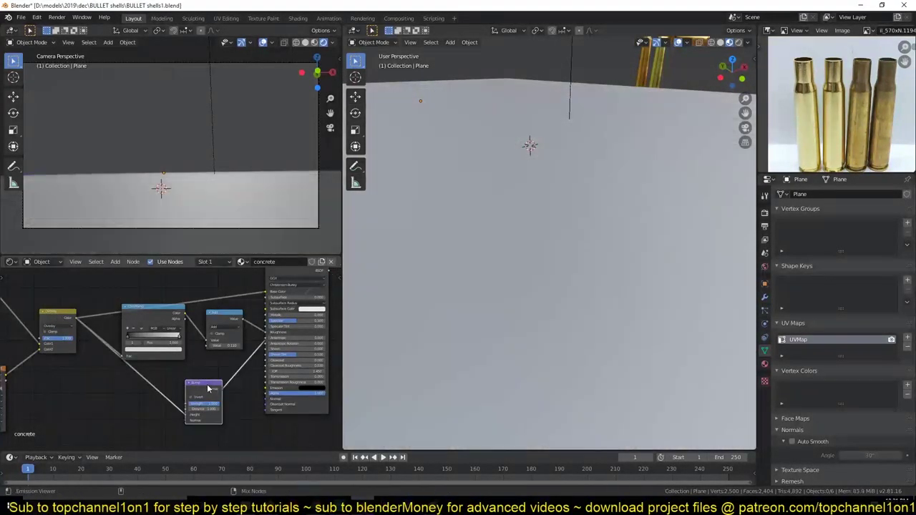
left_click_drag(221, 387, 266, 398)
middle_click_drag(215, 372, 254, 383)
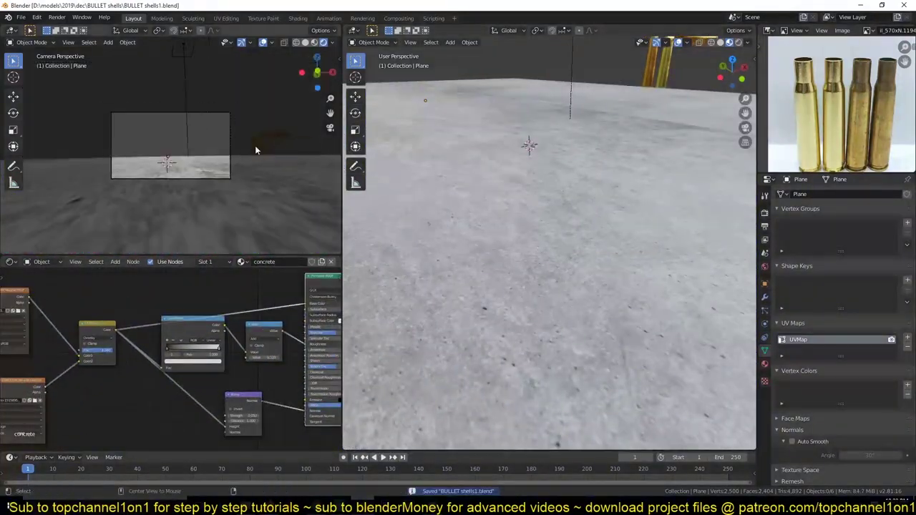
left_click(199, 84)
key("ctrl+s")
Set the world colour to an Environment Texture using the hangar HDRI image, then save.
left_click(764, 266)
left_click(871, 257)
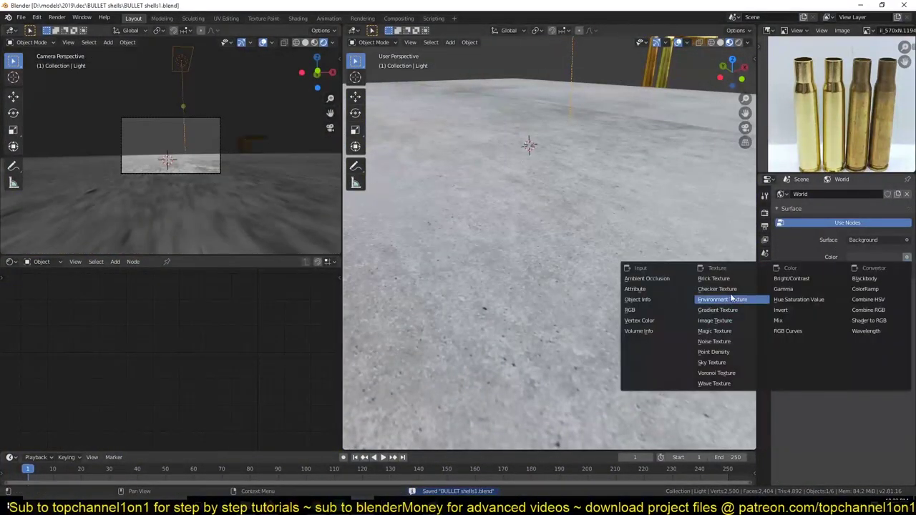
left_click(716, 299)
left_click(902, 268)
left_click(333, 328)
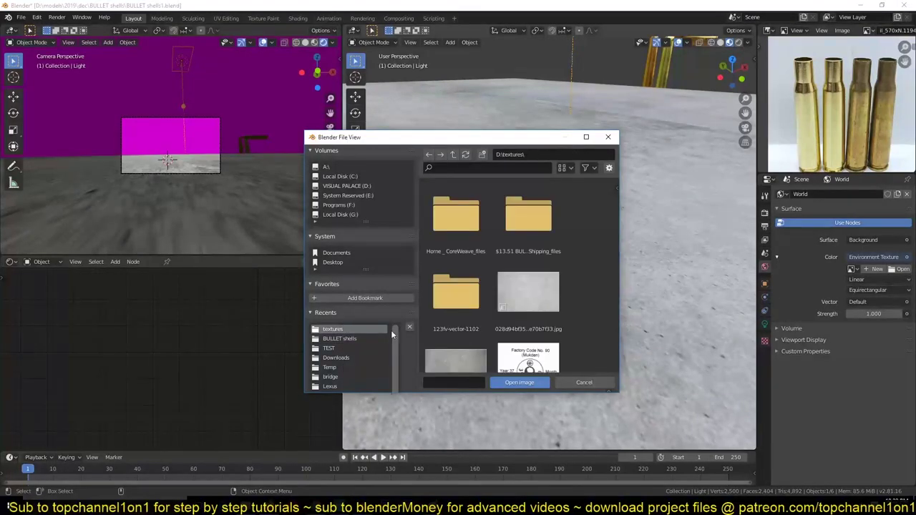
scroll(464, 308, "down", 3)
scroll(464, 301, "down", 2)
double_click(465, 267)
key("ctrl+s")
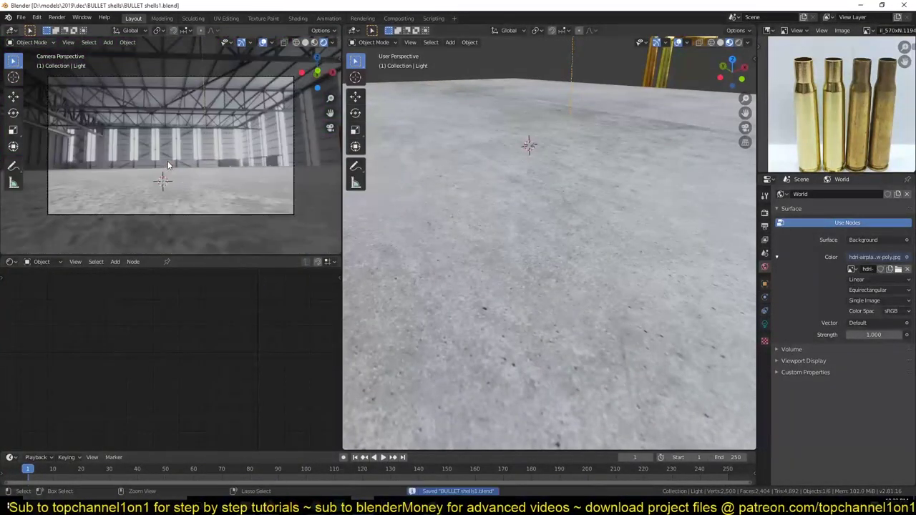
Add a colour Mix node to the floor material and pick a darker colour for it.
left_click(565, 260)
key("shift+a")
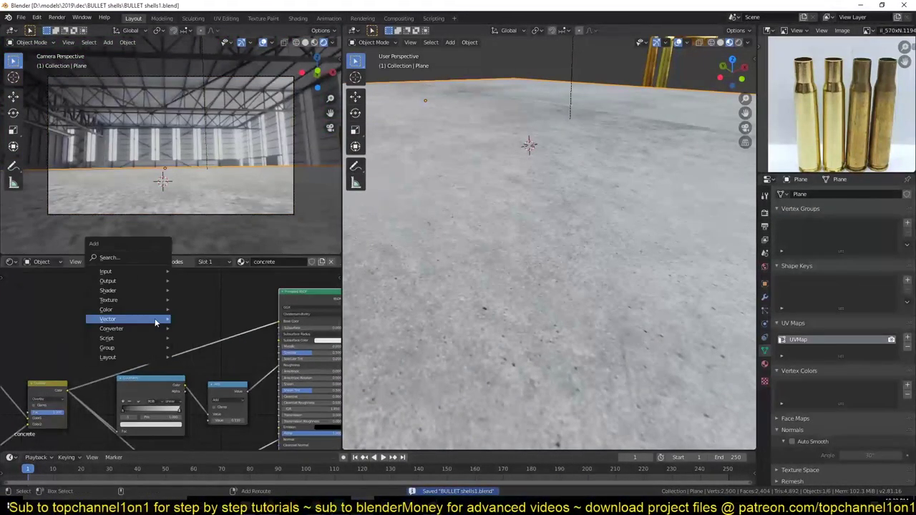
left_click(200, 327)
left_click(218, 360)
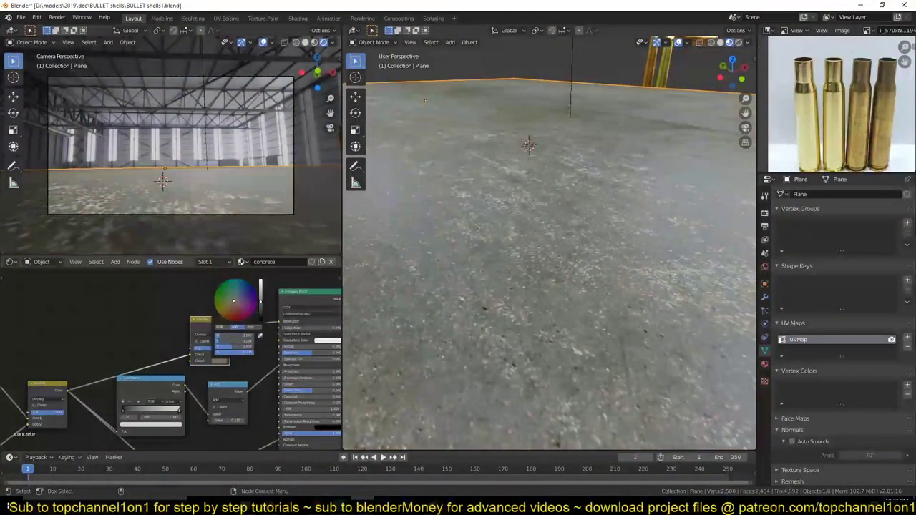
middle_click_drag(458, 229, 392, 215)
left_click(765, 212)
scroll(546, 283, "down", 5)
key("shift+a")
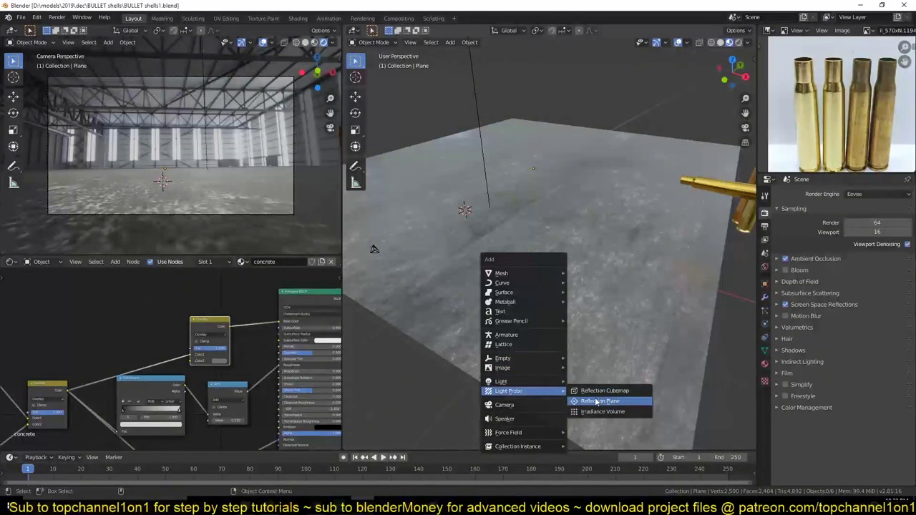
Add a Reflection Plane probe sized over the floor with 3.5 m distance and 0.299 falloff.
left_click(597, 402)
scroll(570, 294, "down", 4)
left_click(396, 238)
mouse_move(396, 239)
middle_mouse_down()
mouse_move(622, 267)
mouse_move(540, 310)
middle_mouse_up()
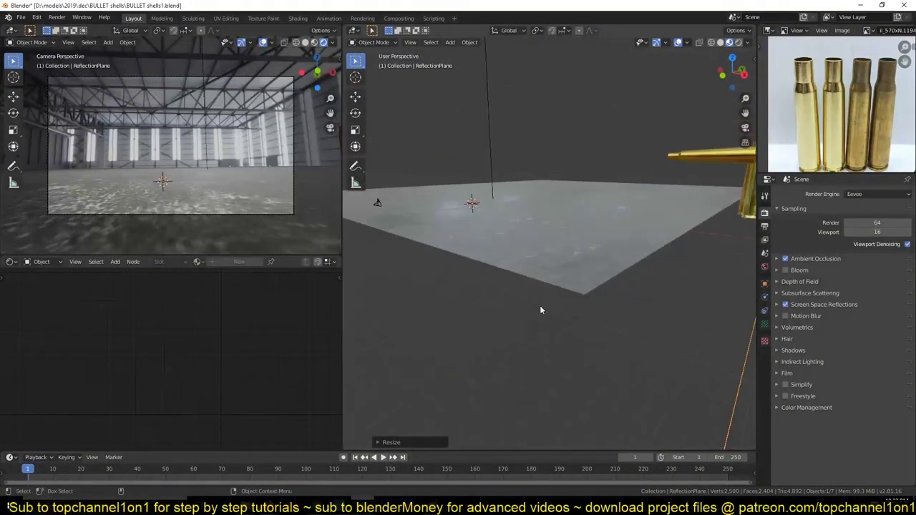
left_click(546, 299)
scroll(546, 299, "down", 3)
scroll(546, 299, "up", 3)
left_click(765, 323)
key("ctrl+s")
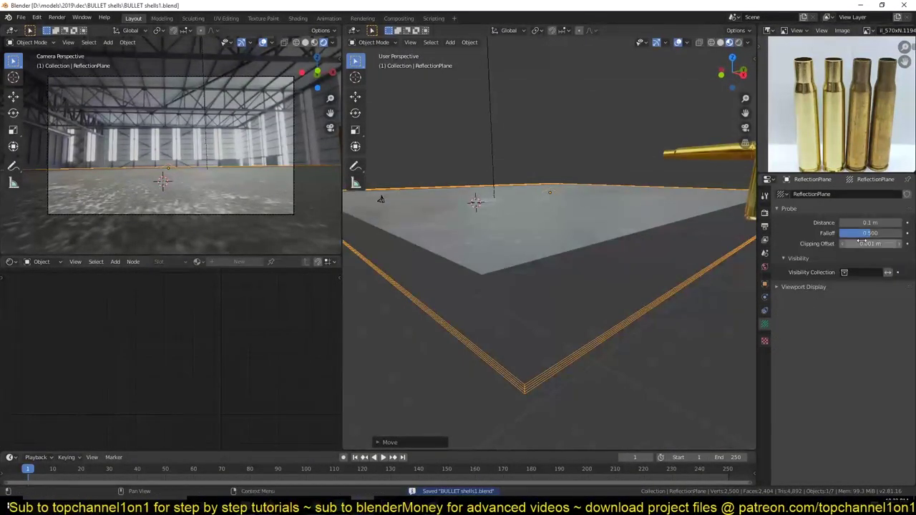
left_click_drag(870, 223, 882, 223)
Undo the stray probe move, save, then select the area light and view from top.
left_click(415, 267)
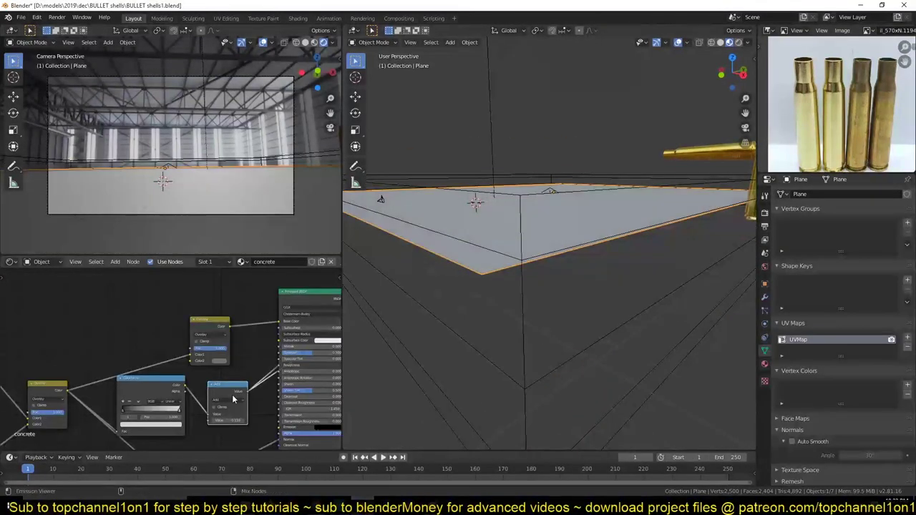
key("ctrl+z")
key("g")
right_click(521, 339)
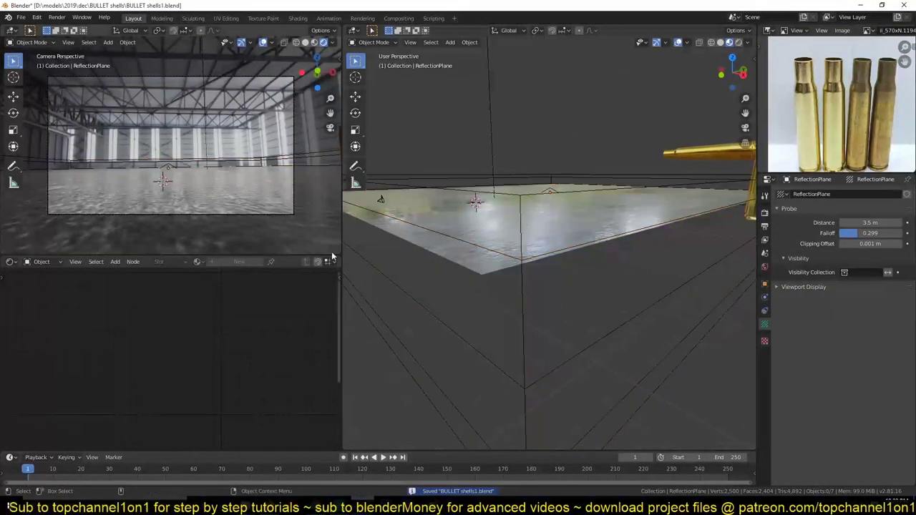
left_click(550, 192)
middle_click_drag(501, 215, 585, 260)
scroll(583, 254, "down", 3)
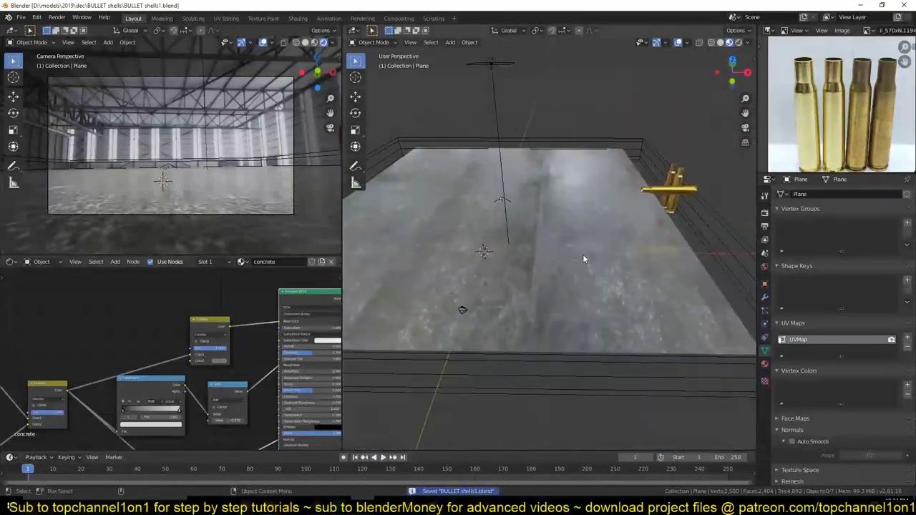
key("ctrl+s")
left_click(516, 219)
left_click(505, 135)
key("KP_7")
Place the area light left of the floor centre and duplicate it along Y.
key("g")
left_click(594, 259)
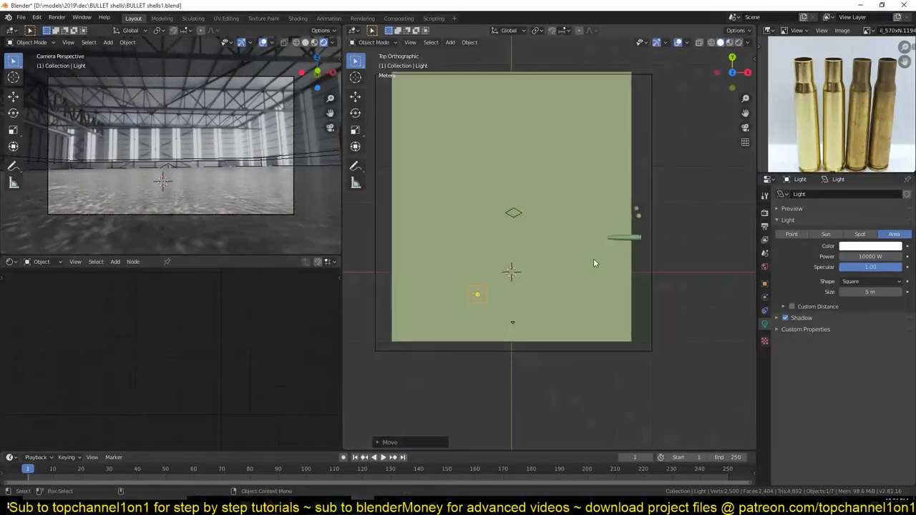
middle_click_drag(593, 258, 724, 169)
key("KP_7")
key("shift+d")
key("y")
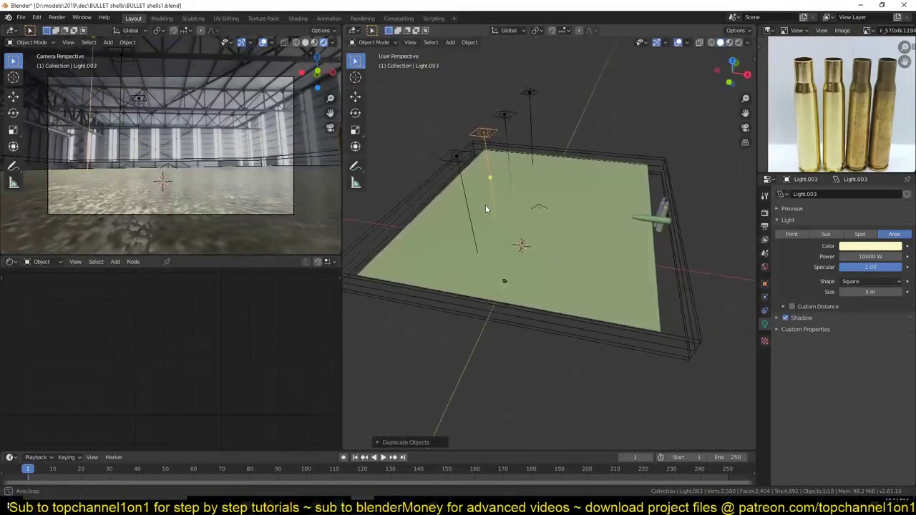
Link light data across all lamps, give them one paler colour, and nudge the camera.
left_click(570, 156)
left_click(870, 246)
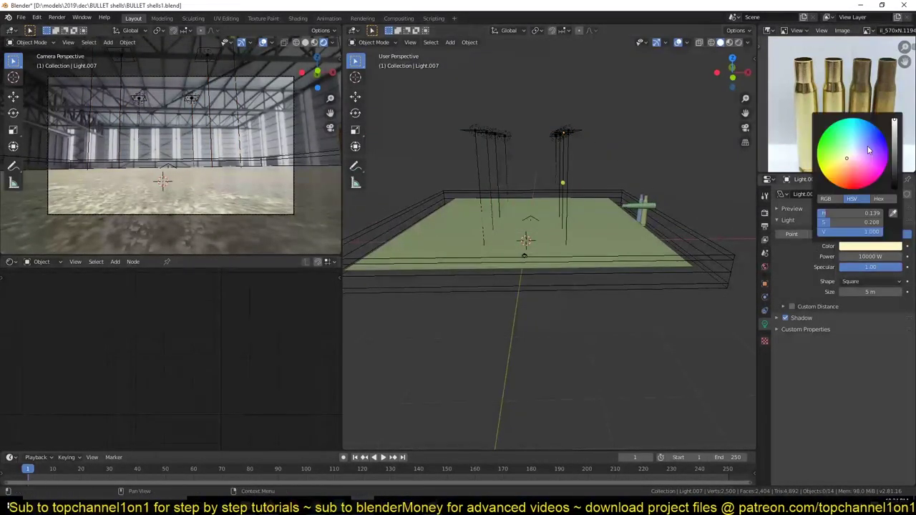
middle_click_drag(473, 152, 504, 215)
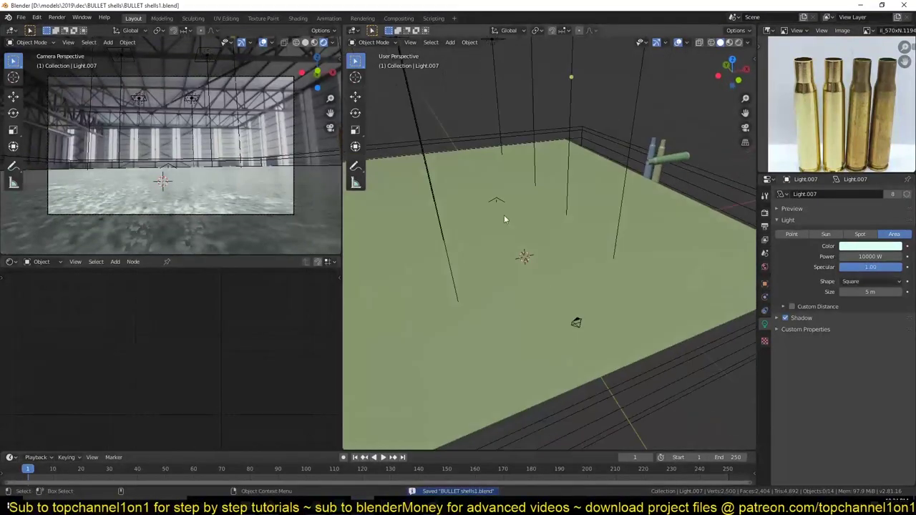
left_click_drag(292, 100, 292, 85)
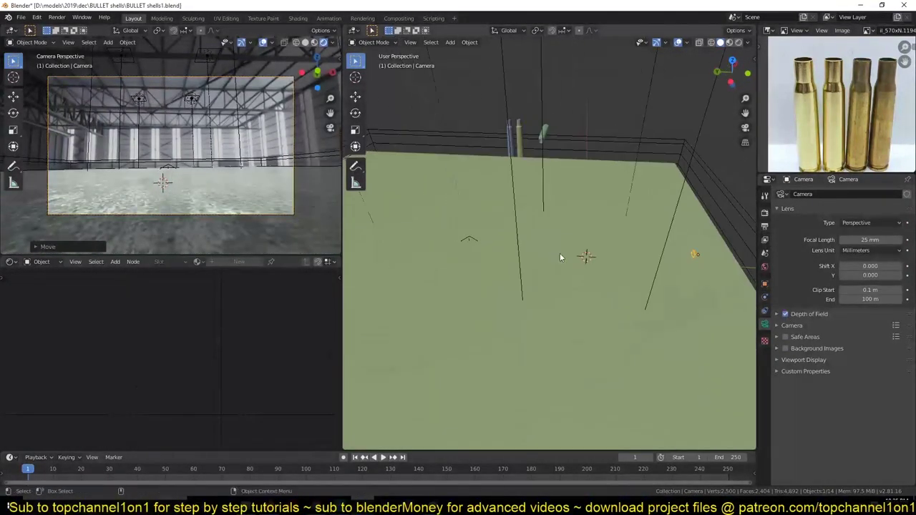
scroll(480, 172, "down", 3)
key("ctrl+s")
scroll(476, 163, "down", 3)
Add a new plane and raise it above the floor centre.
key("KP_1")
left_click(510, 123)
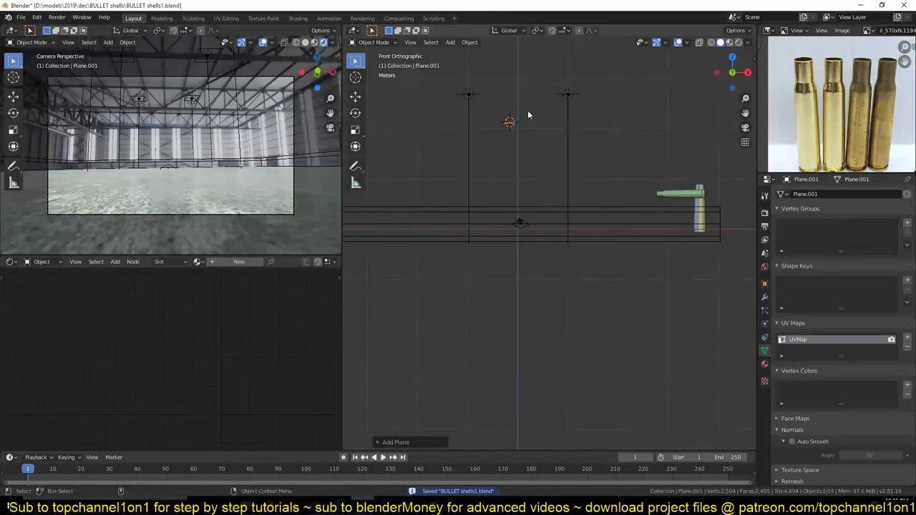
middle_click_drag(527, 110, 547, 176)
key("KP_7")
Centre the new plane over the floor and make the floor a passive rigid body.
key("g")
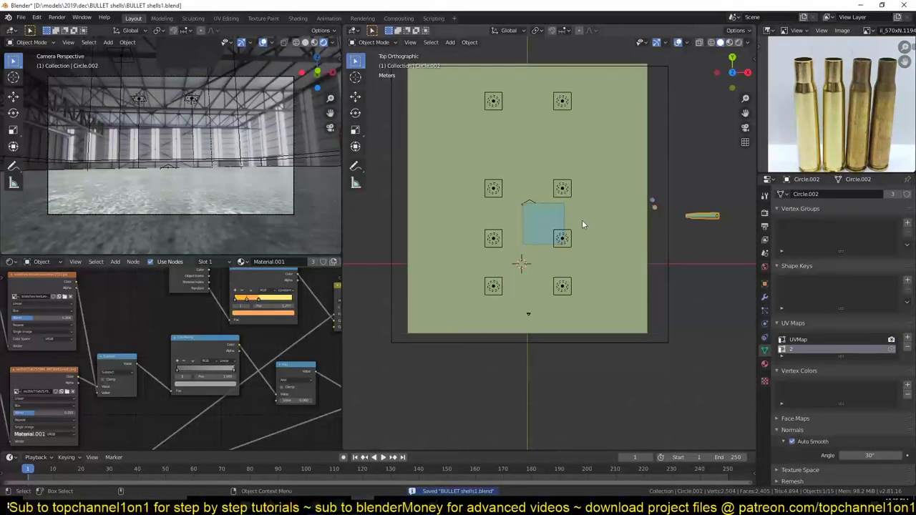
middle_click_drag(582, 220, 748, 320)
left_click(558, 271)
left_click(764, 323)
left_click(883, 237)
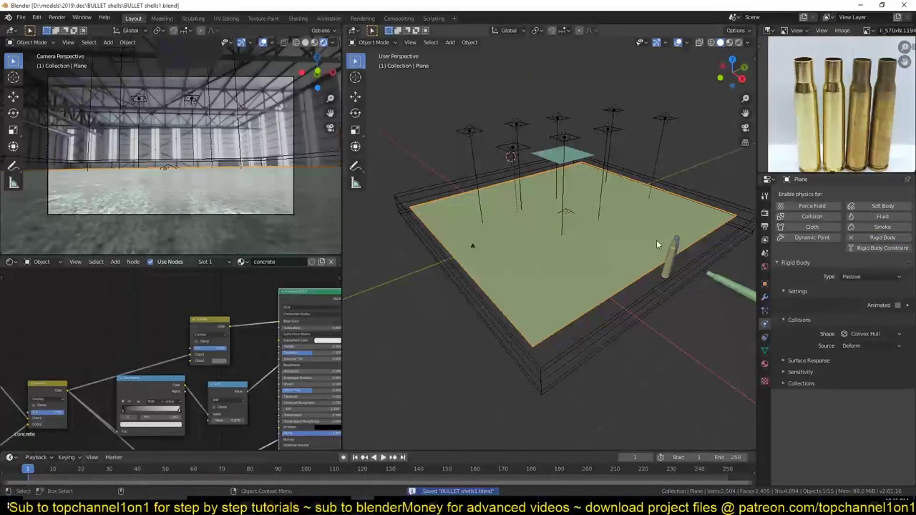
Add a particle system to the raised emitter plane Plane.001 and save.
left_click(562, 154)
key("space")
left_click(765, 309)
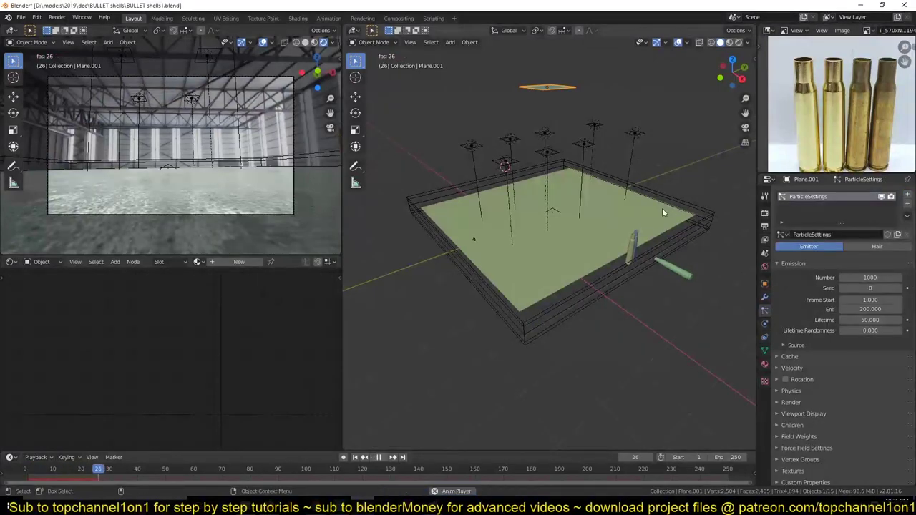
scroll(594, 257, "up", 3)
key("Escape")
key("ctrl+s")
middle_click_drag(594, 262, 672, 388)
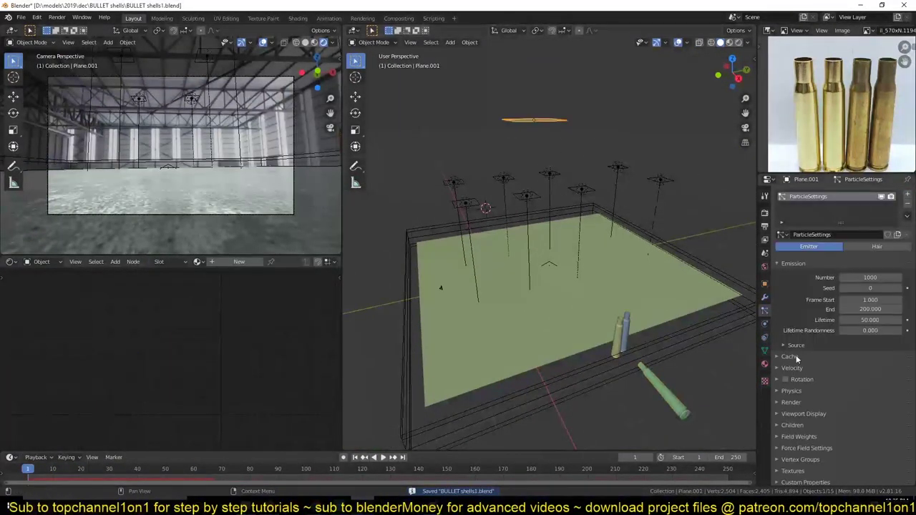
Render the particles as Circle.002 bullet-shell objects with rotation enabled.
left_click(816, 403)
left_click(843, 361)
scroll(859, 357, "down", 3)
left_click(897, 388)
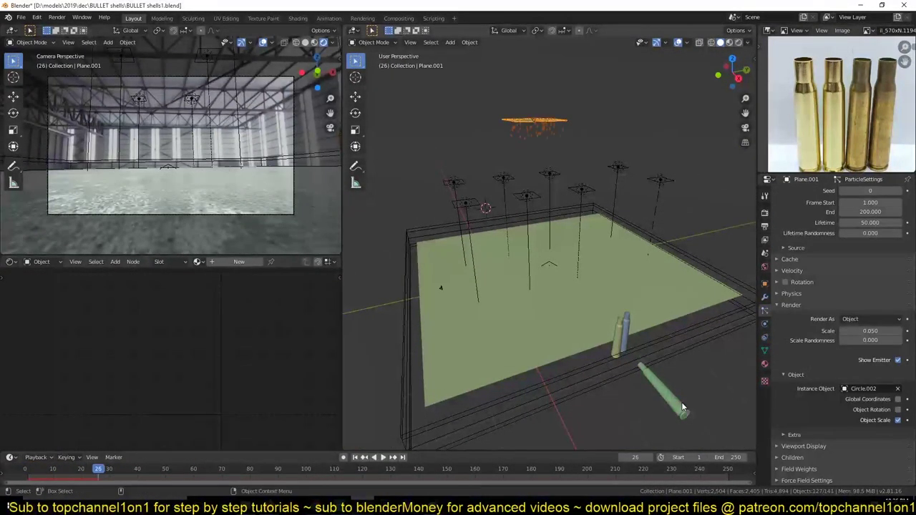
middle_click_drag(682, 406, 574, 262)
scroll(861, 308, "down", 2)
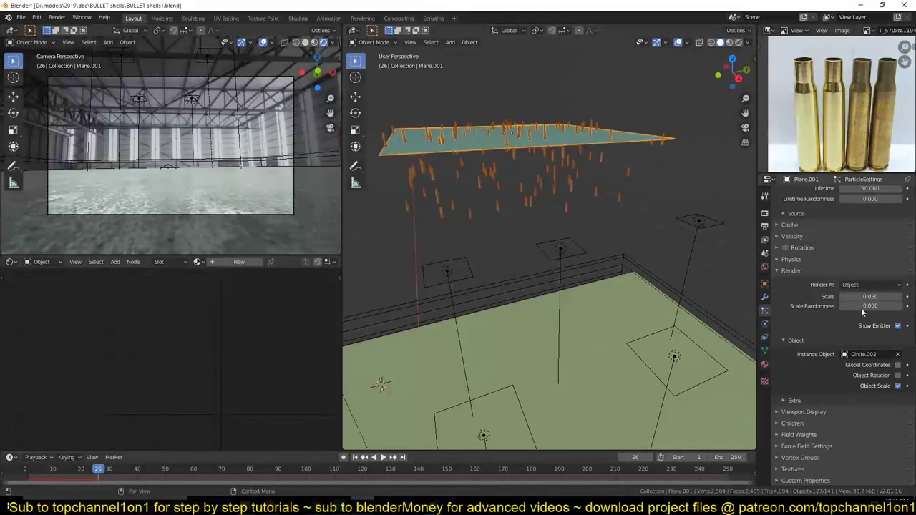
left_click(786, 248)
Preview the falling shells and set the particle emission End/Lifetime to 300.
key("space")
key("Escape")
mouse_move(606, 280)
middle_mouse_down()
mouse_move(558, 243)
mouse_move(547, 314)
middle_mouse_up()
key("ctrl+s")
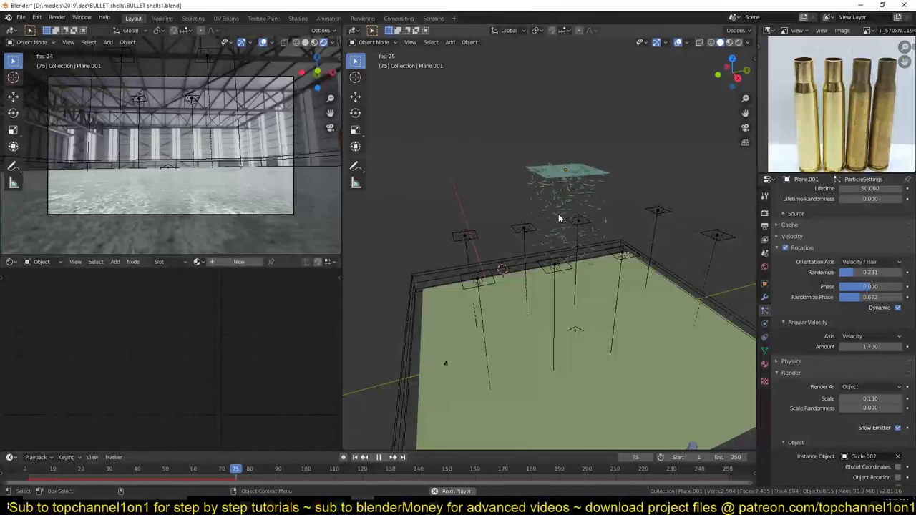
middle_click_drag(581, 299, 542, 174)
key("space")
scroll(844, 307, "up", 5)
double_click(850, 309)
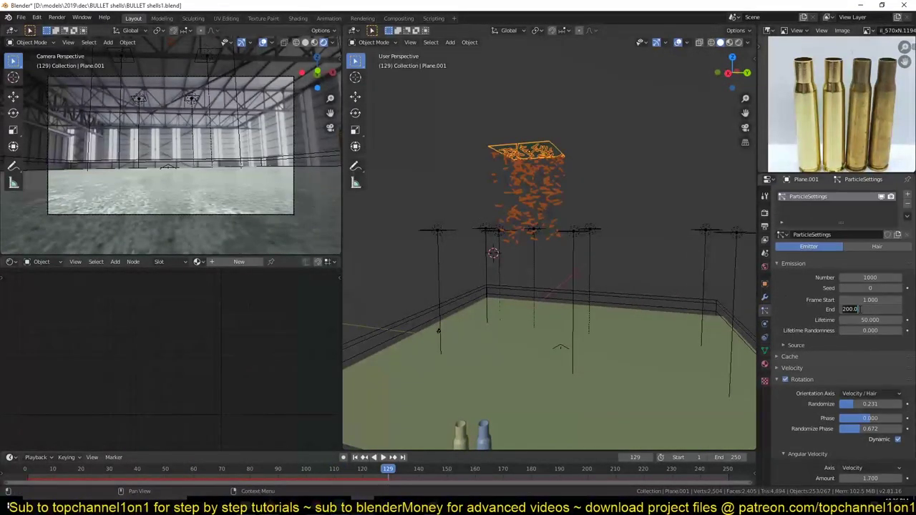
type("300.000")
Reposition the emitter, set the floor's collision friction to 0.851, and replay.
key("KP_1")
key("g")
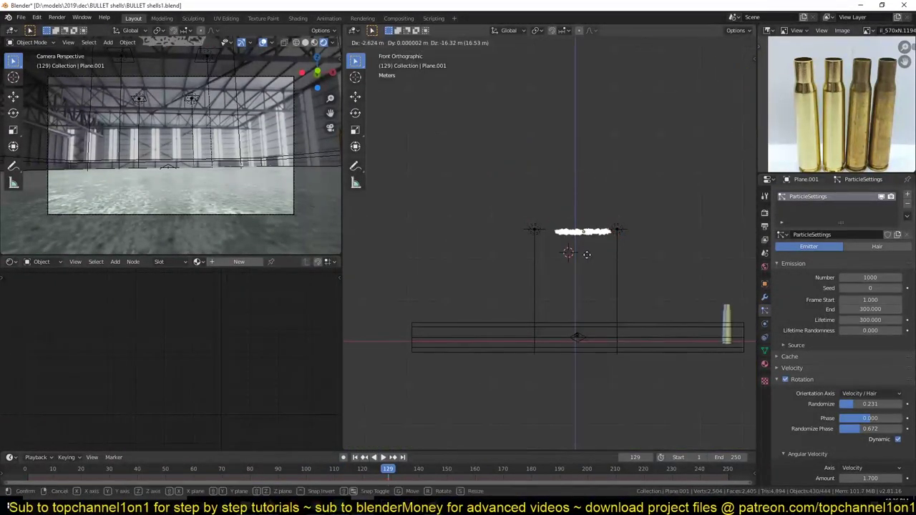
left_click(673, 337)
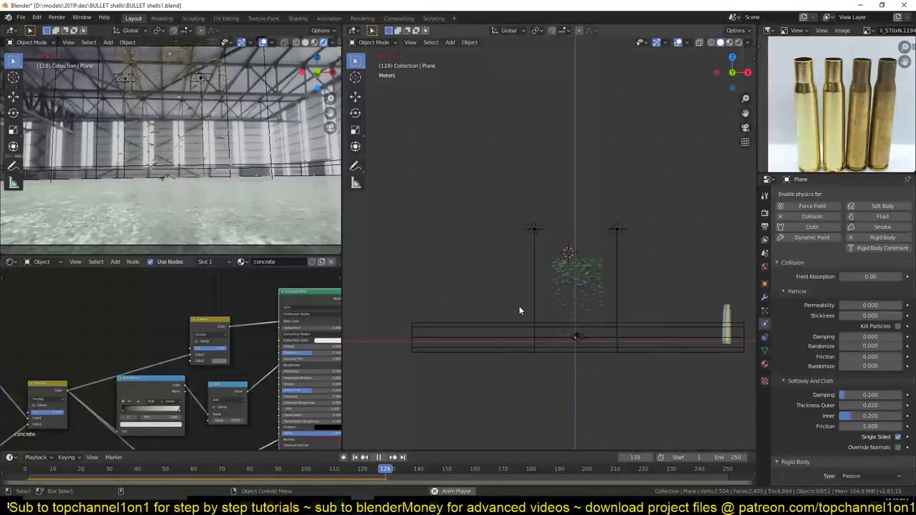
middle_click_drag(519, 311, 578, 245)
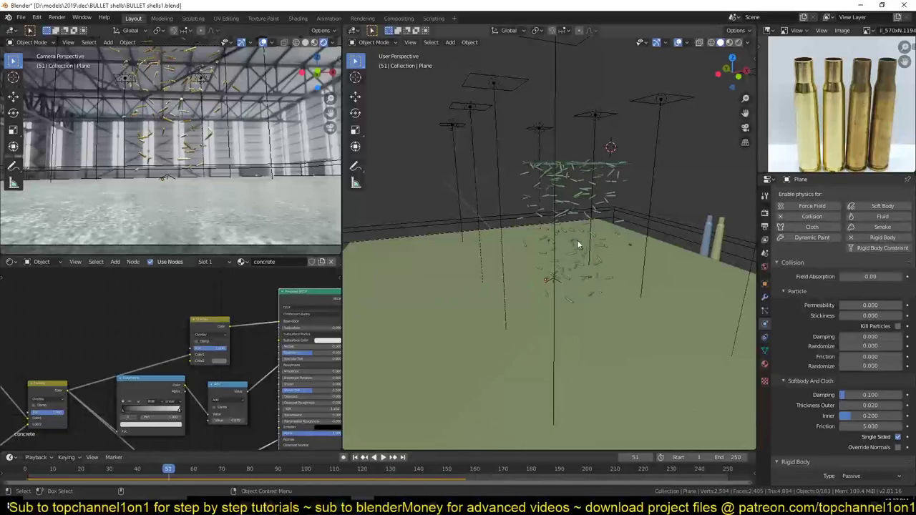
left_click(586, 206)
mouse_move(586, 206)
middle_mouse_down()
mouse_move(584, 290)
mouse_move(536, 285)
middle_mouse_up()
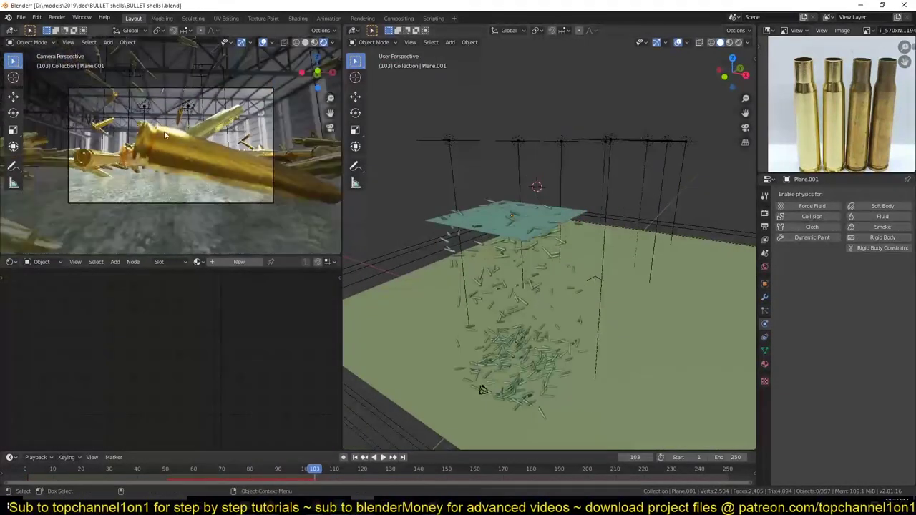
left_click(699, 281)
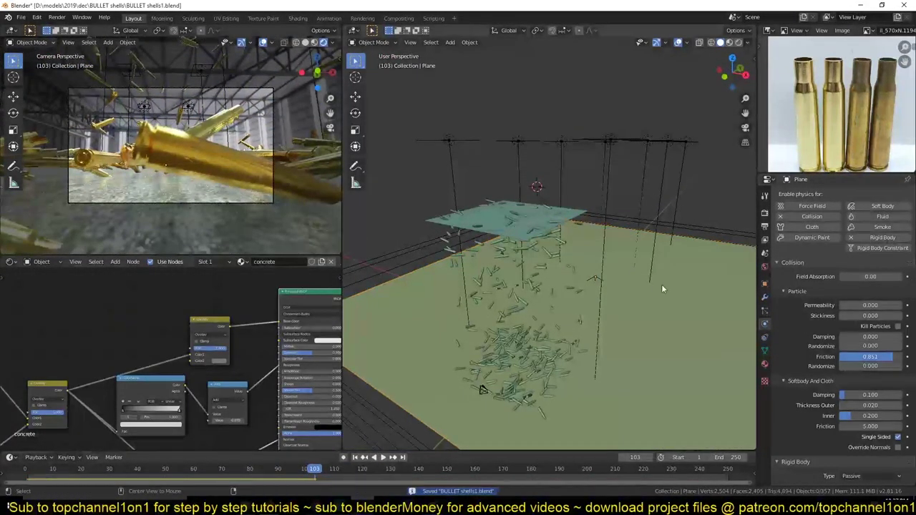
key("shift+Left")
key("space")
Raise the emitter plane to about 14 m above the floor and save.
left_click(580, 220)
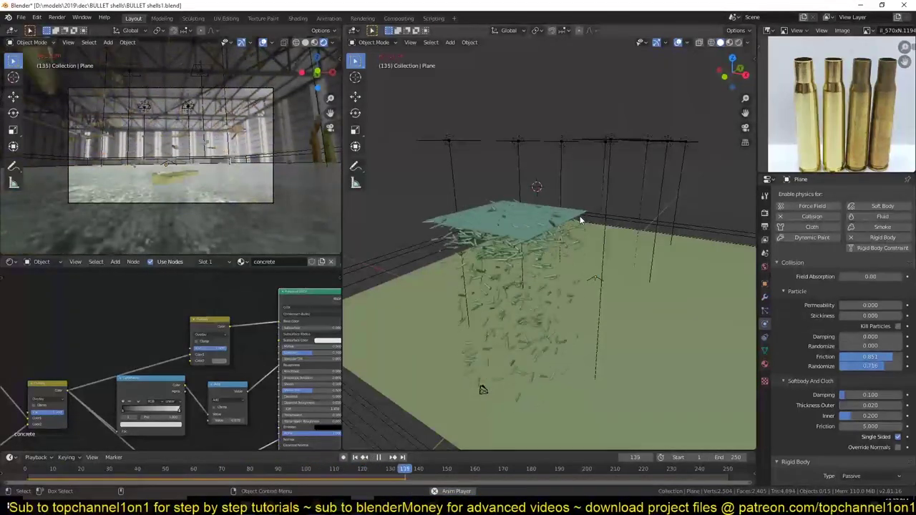
key("shift+Left")
key("space")
mouse_move(604, 234)
middle_mouse_down()
mouse_move(533, 170)
mouse_move(557, 116)
middle_mouse_up()
key("space")
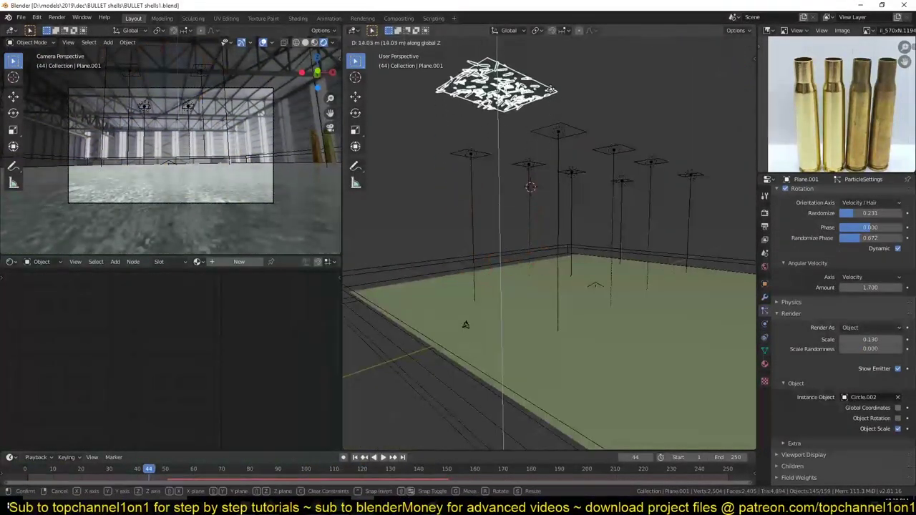
key("ctrl+s")
Convert the particle shells into real mesh objects via Object > Convert to Mesh.
left_click(469, 42)
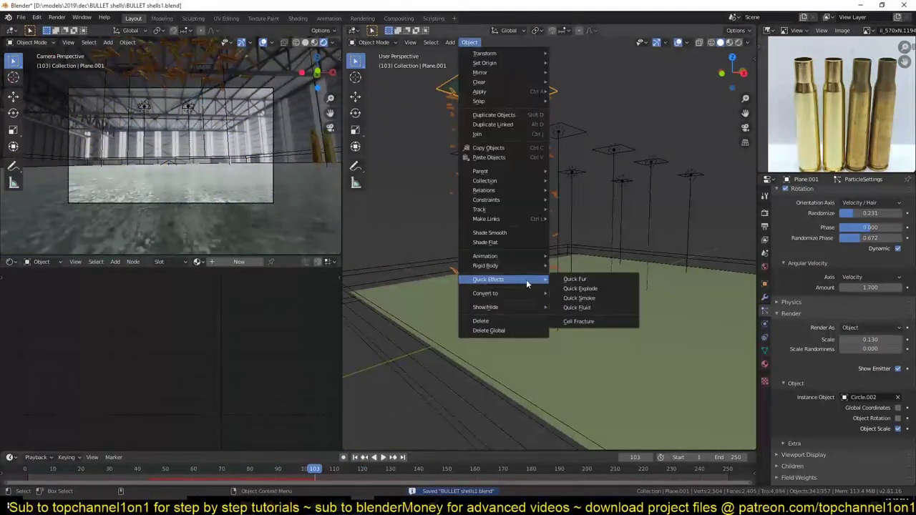
left_click(593, 292)
left_click(764, 297)
mouse_move(642, 202)
middle_mouse_down()
mouse_move(515, 146)
mouse_move(539, 143)
middle_mouse_up()
left_click(843, 223)
key("space")
key("Escape")
Delete the extra shells already on the floor and select the remaining airborne ones.
left_click(628, 161)
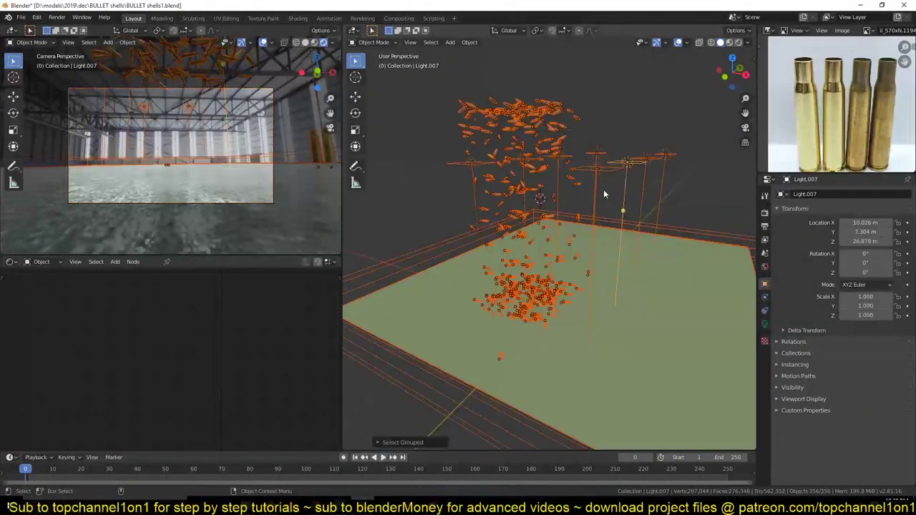
key("Delete")
mouse_move(544, 115)
middle_mouse_down()
mouse_move(483, 128)
mouse_move(499, 146)
middle_mouse_up()
key("KP_1")
left_click_drag(446, 198, 610, 222)
key("Delete")
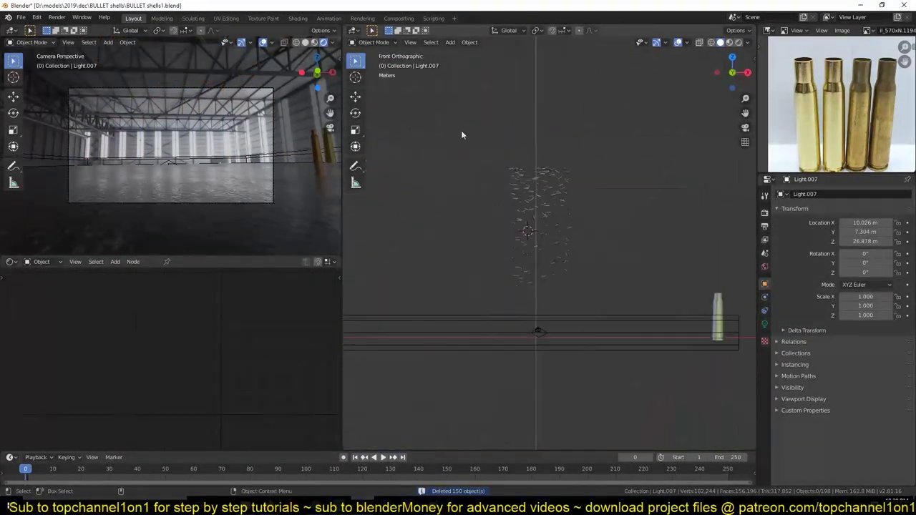
key("a")
key("ctrl+s")
Make the selected shells active rigid bodies and play them falling onto the floor.
left_click(469, 42)
mouse_move(485, 265)
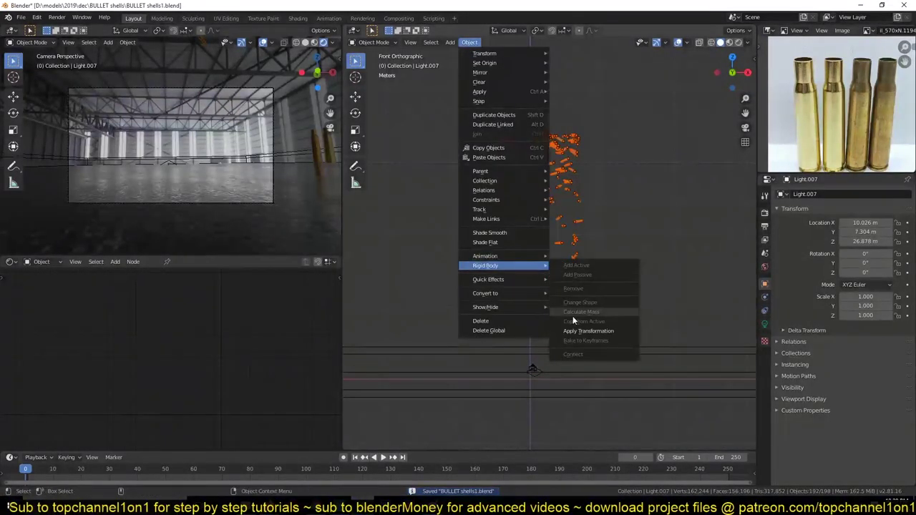
left_click(572, 315)
left_click(469, 41)
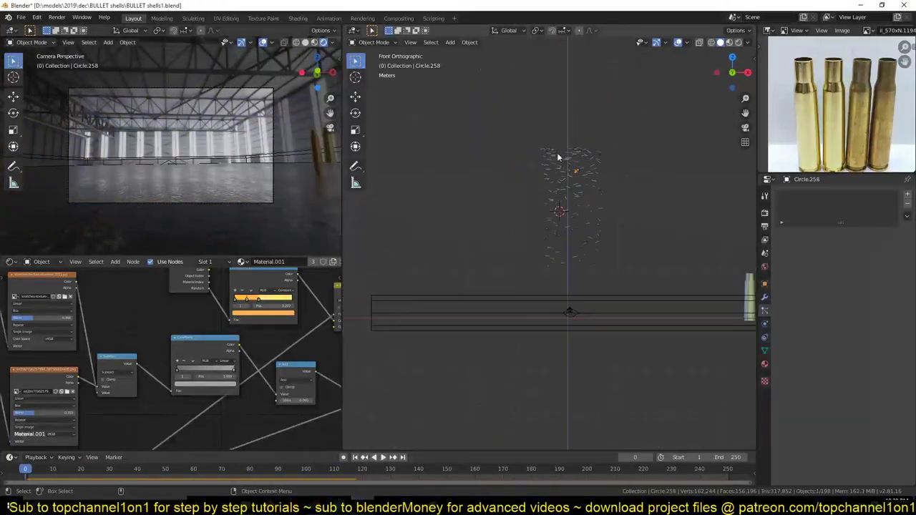
key("space")
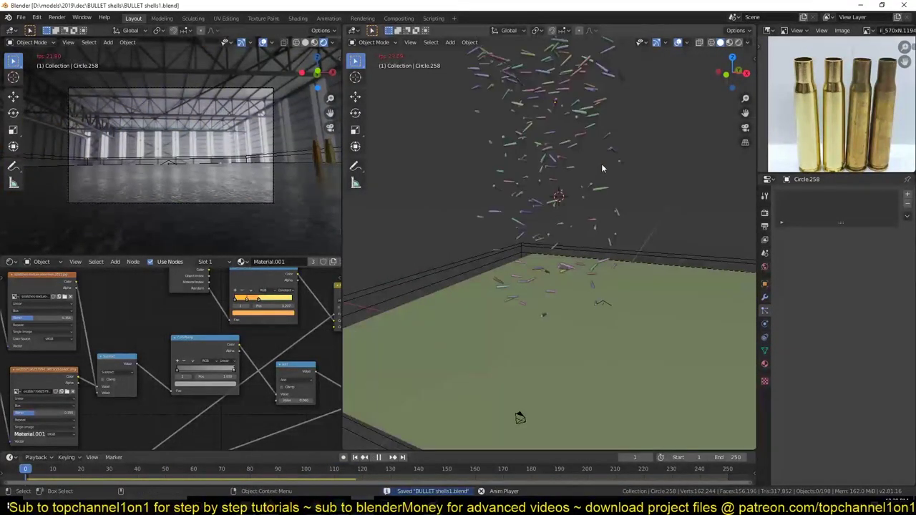
left_click(652, 330)
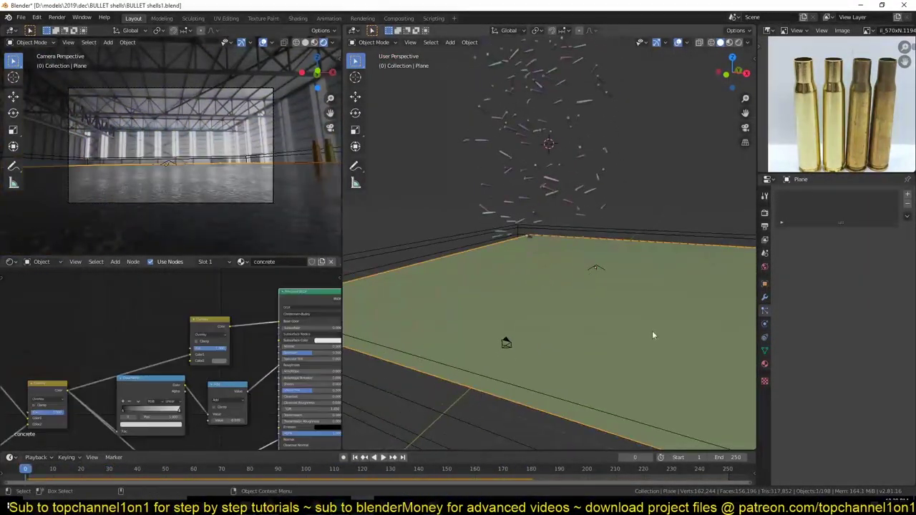
key("ctrl+s")
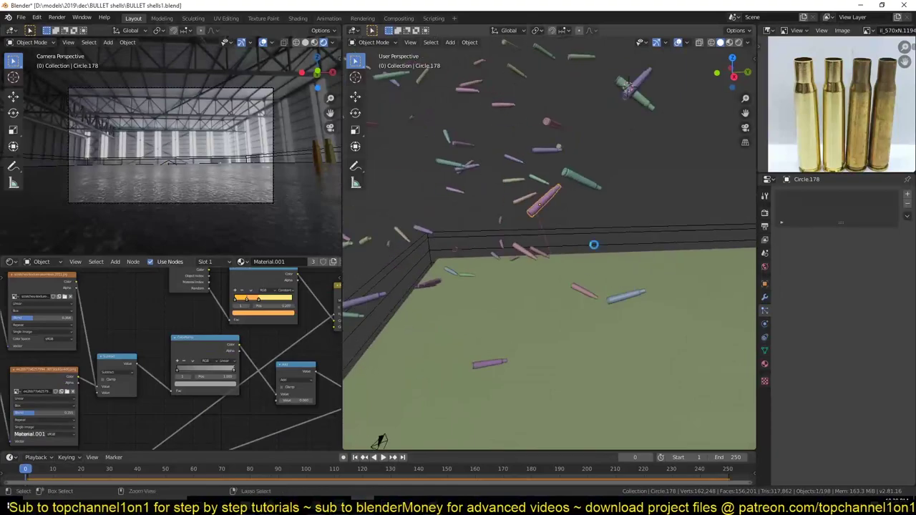
Set the shell origins to their surface centre of mass and replay the fall.
key("space")
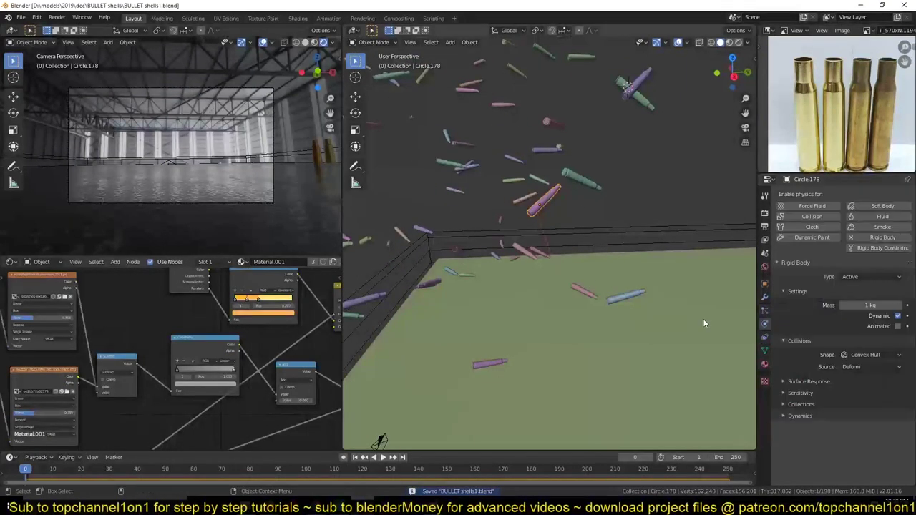
key("Escape")
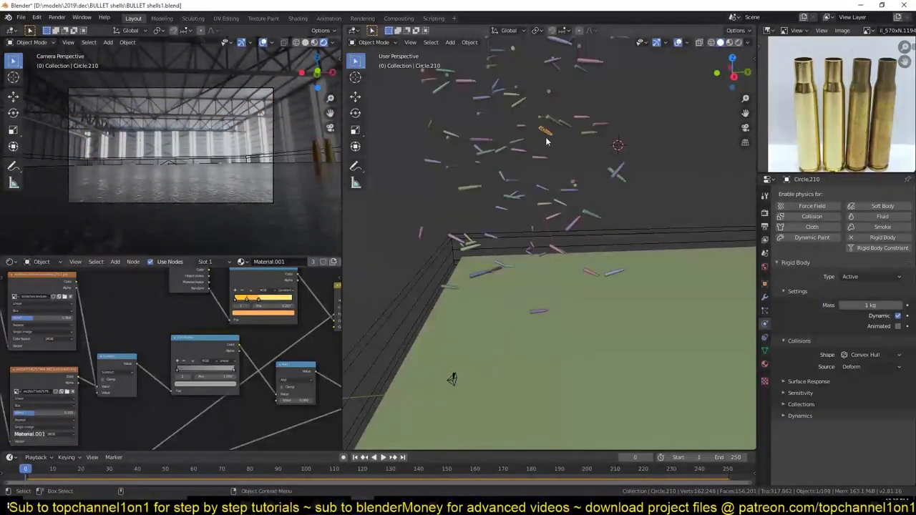
right_click(571, 133)
left_click(634, 163)
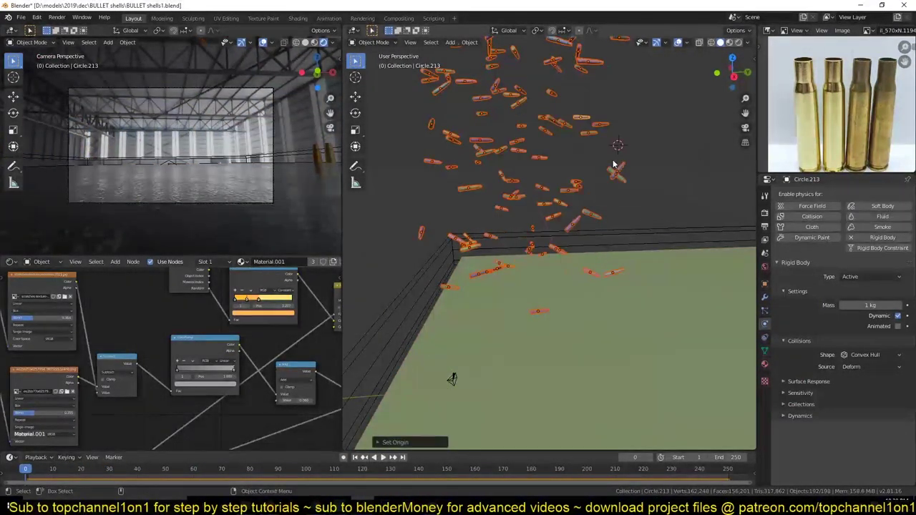
key("space")
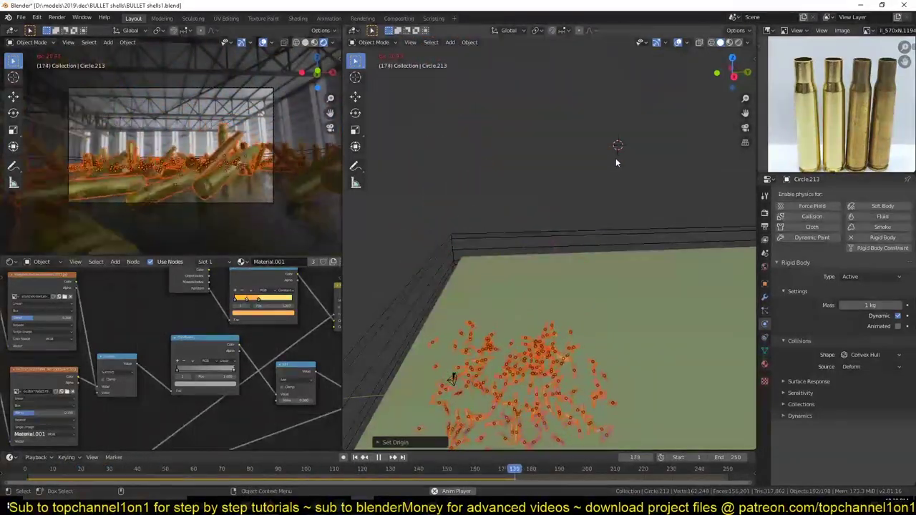
left_click(614, 161)
middle_click_drag(614, 162, 608, 209)
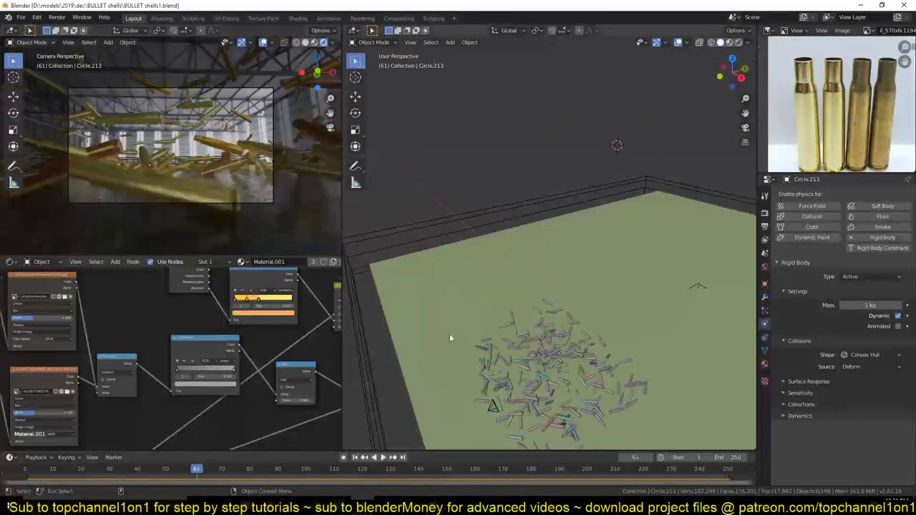
middle_click_drag(450, 333, 548, 235)
key("Escape")
Remove the Collision physics from the ground plane.
left_click(518, 334)
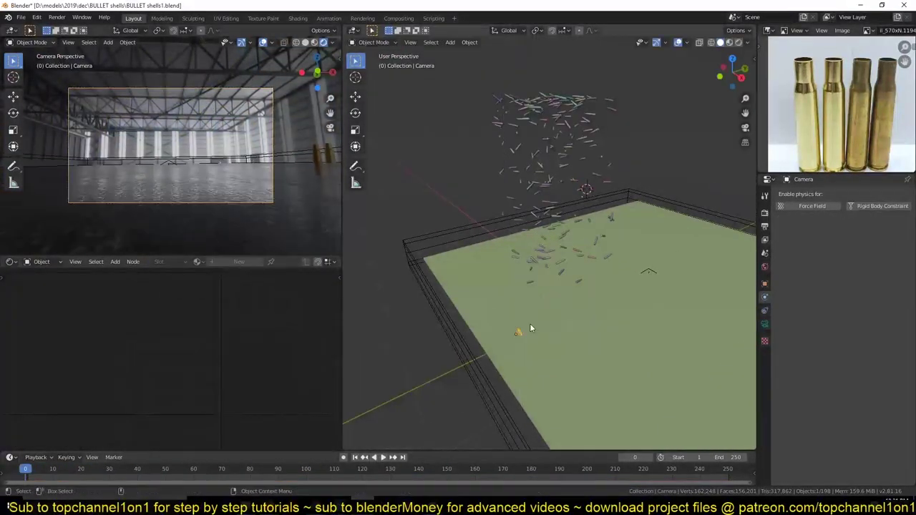
key("space")
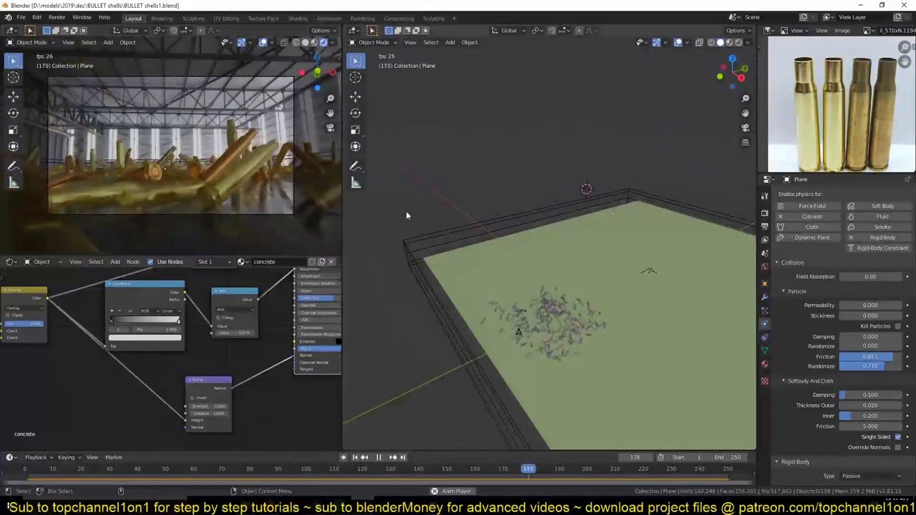
key("Escape")
left_click(792, 261)
left_click(781, 217)
left_click(813, 361)
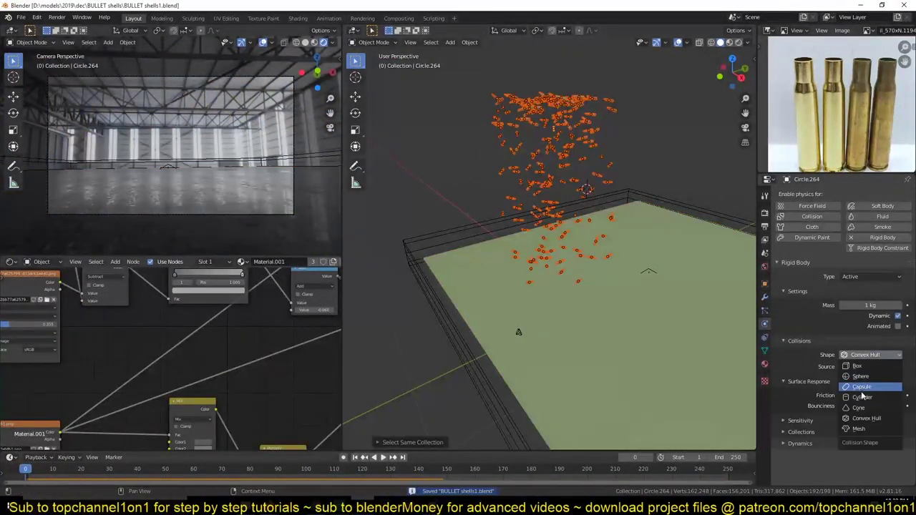
Set the shells' collision shape to Cylinder and copy it to all selected shells.
left_click(862, 397)
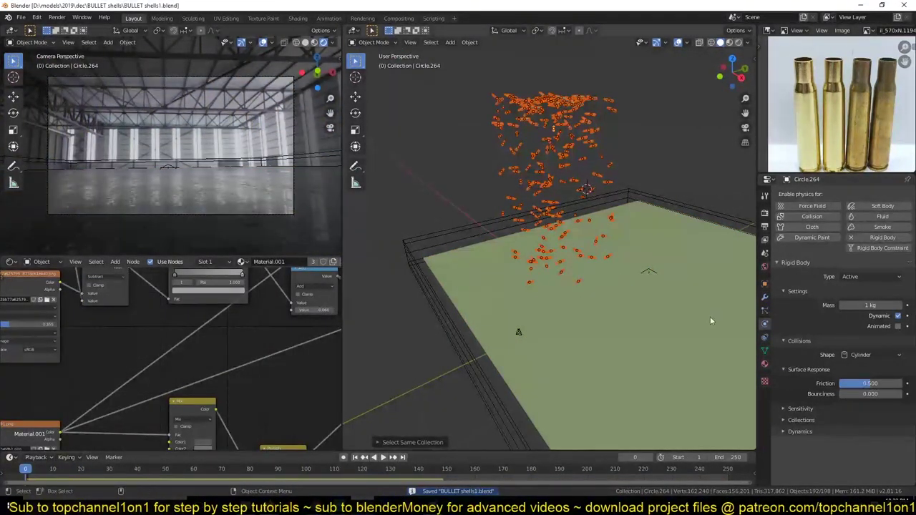
key("space")
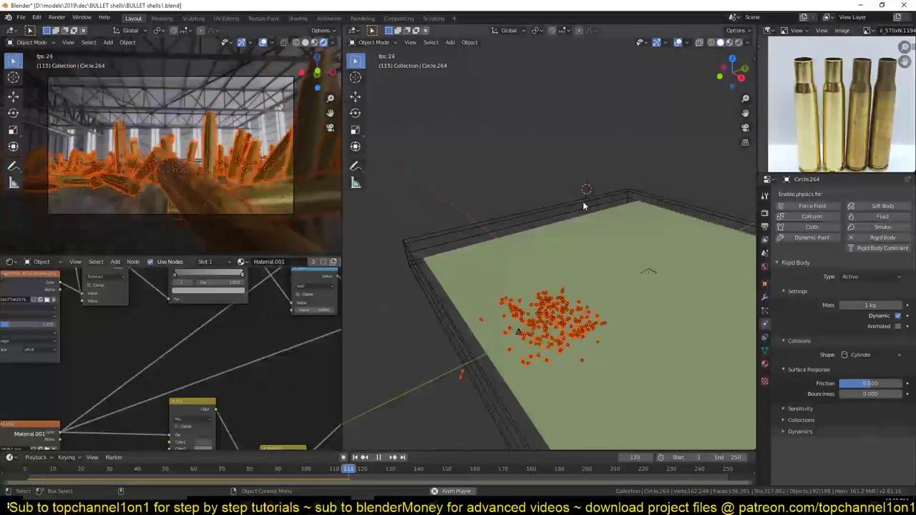
key("Escape")
key("ctrl+s")
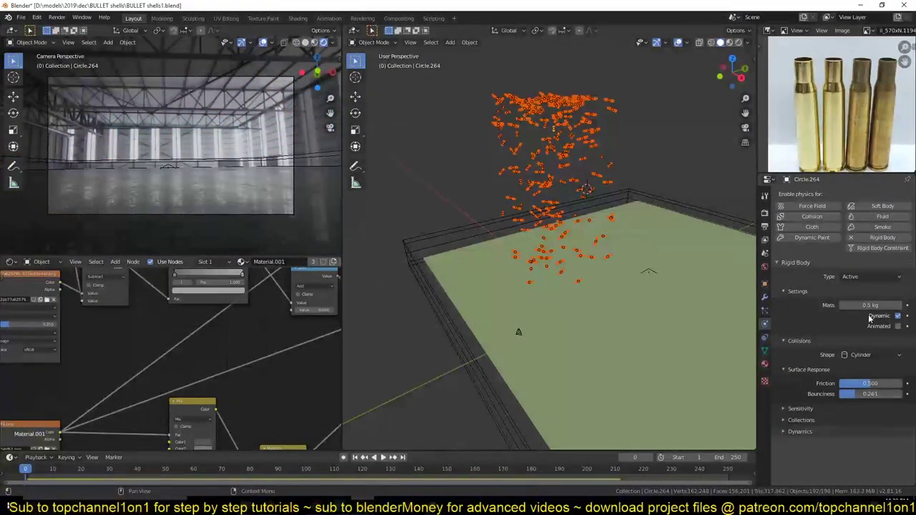
right_click(870, 318)
left_click(845, 436)
key("space")
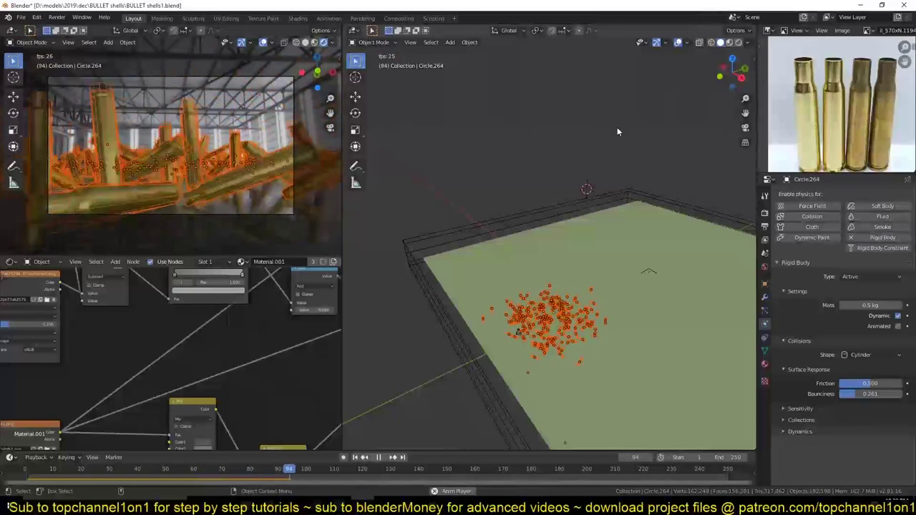
key("Escape")
Duplicate the shell cloud straight up along Z into a taller column.
key("KP_1")
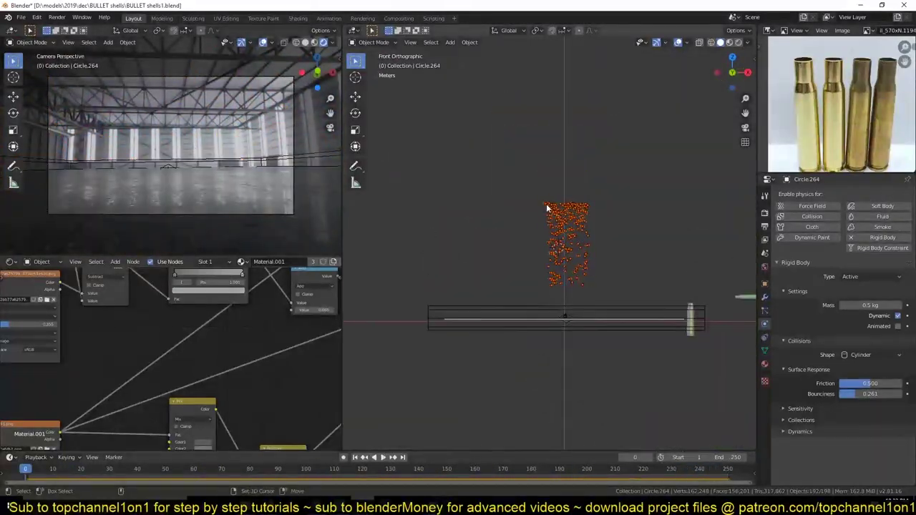
key("shift+d")
key("z")
left_click(573, 130)
middle_click_drag(573, 130, 604, 157)
key("space")
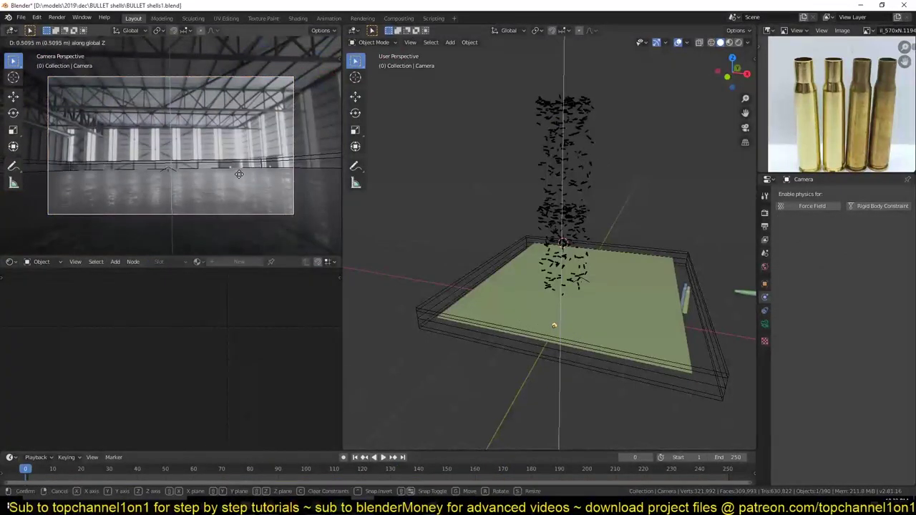
key("ctrl+s")
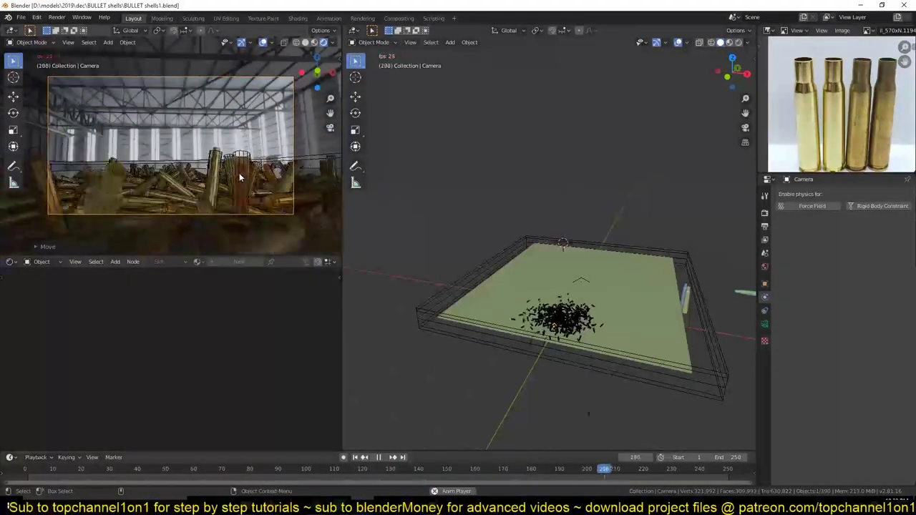
key("Escape")
Select all grouped shells, copy friction 1.0 to them, and set mass to 0.5 kg.
left_click(569, 127)
key("shift+g")
left_click(573, 115)
left_click(574, 114)
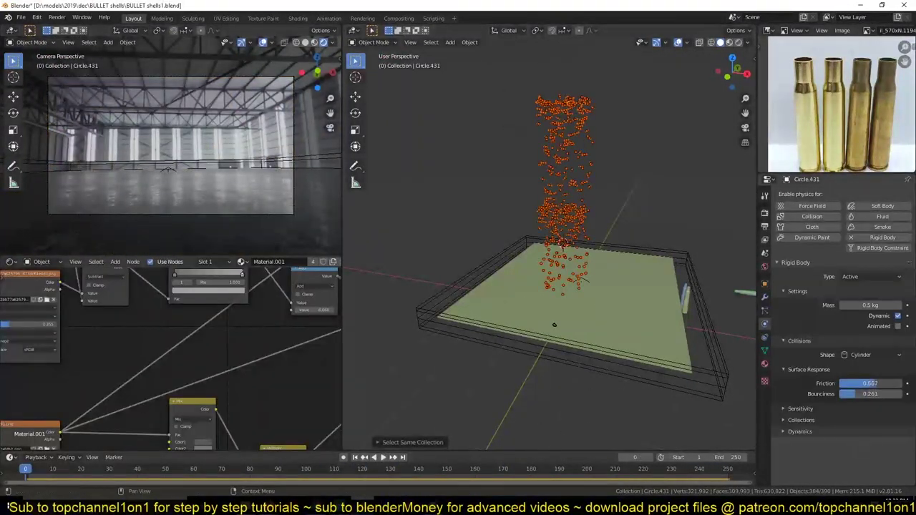
right_click(899, 386)
left_click(849, 432)
key("ctrl+s")
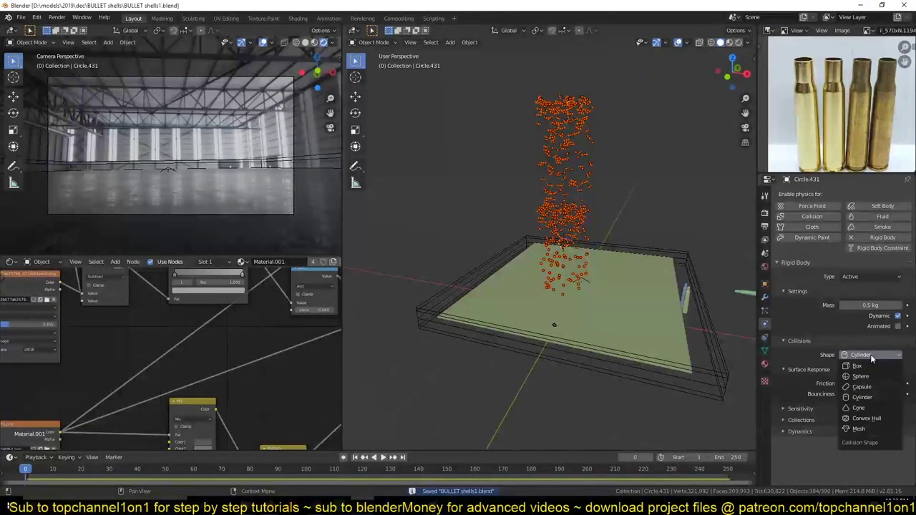
left_click(878, 306)
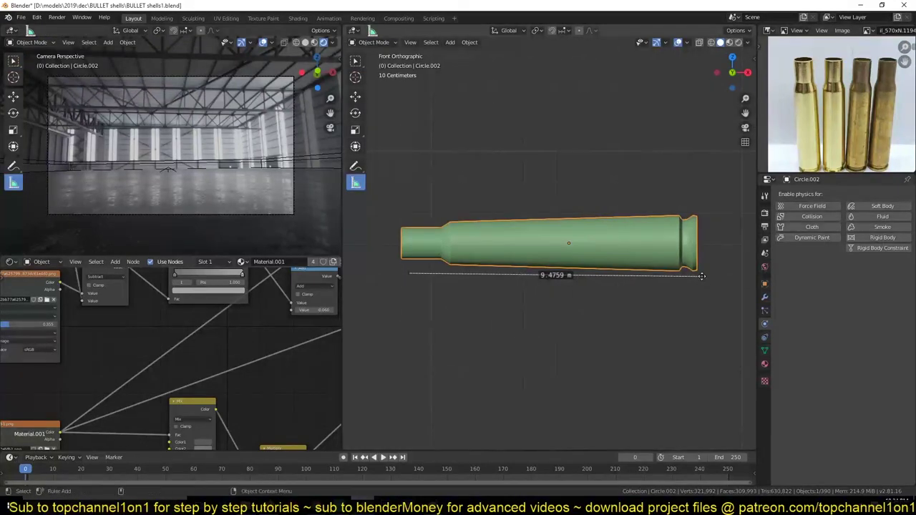
Measure a single shell, then set the scene Unit Scale to 0.2.
left_click(466, 179)
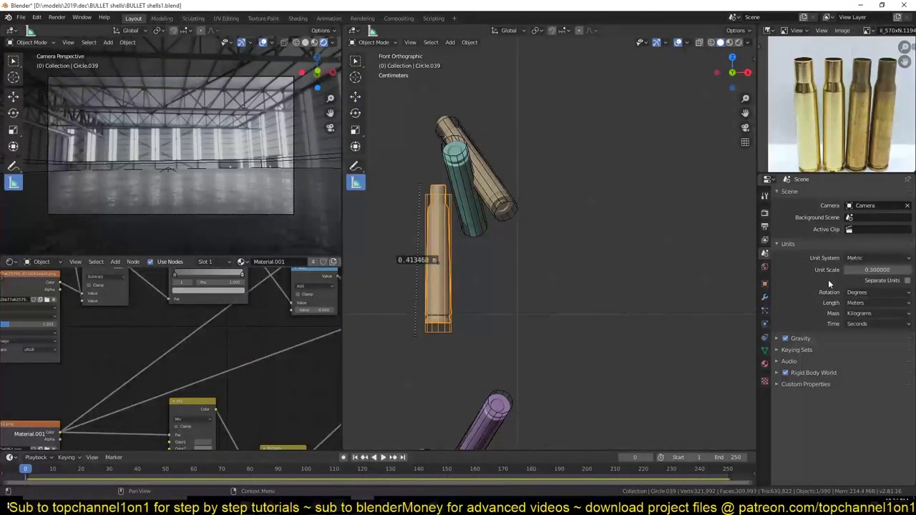
left_click(872, 270)
type("0.200000")
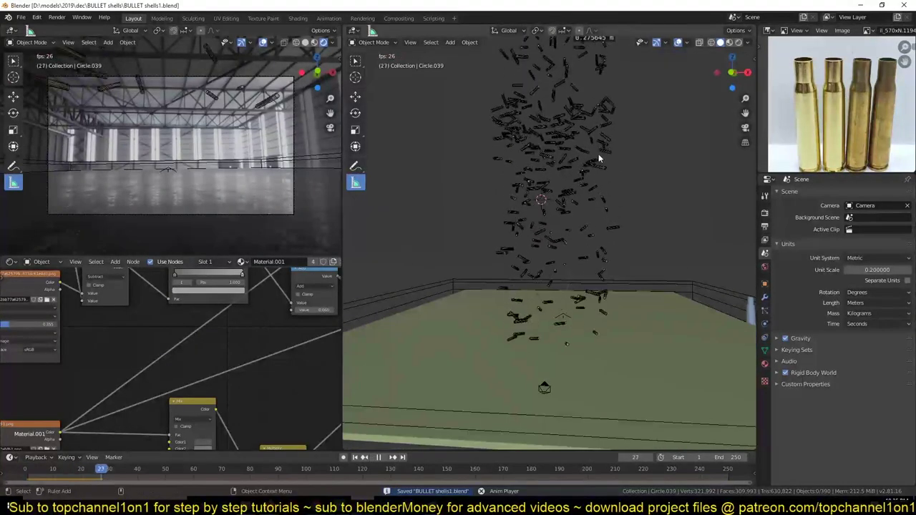
Rotate the camera to frame the settled brass pile and preview through it.
key("space")
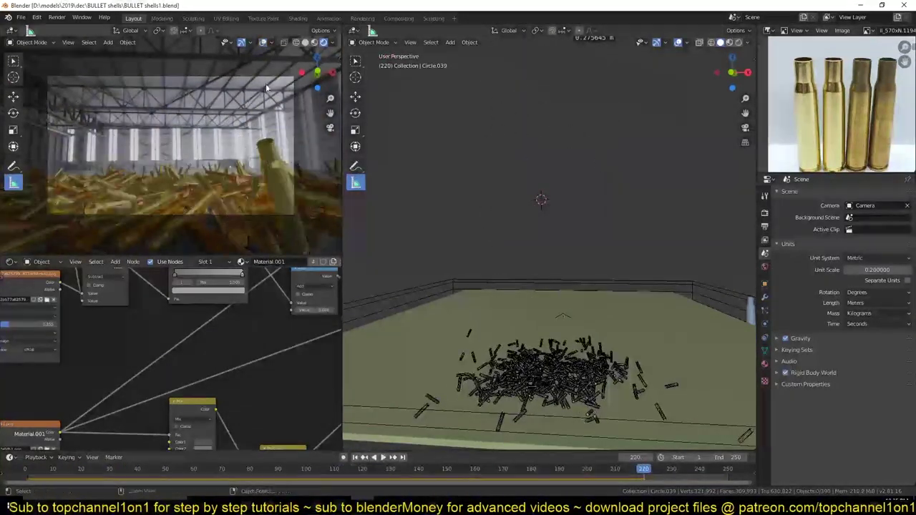
scroll(267, 317, "up", 3)
key("ctrl+s")
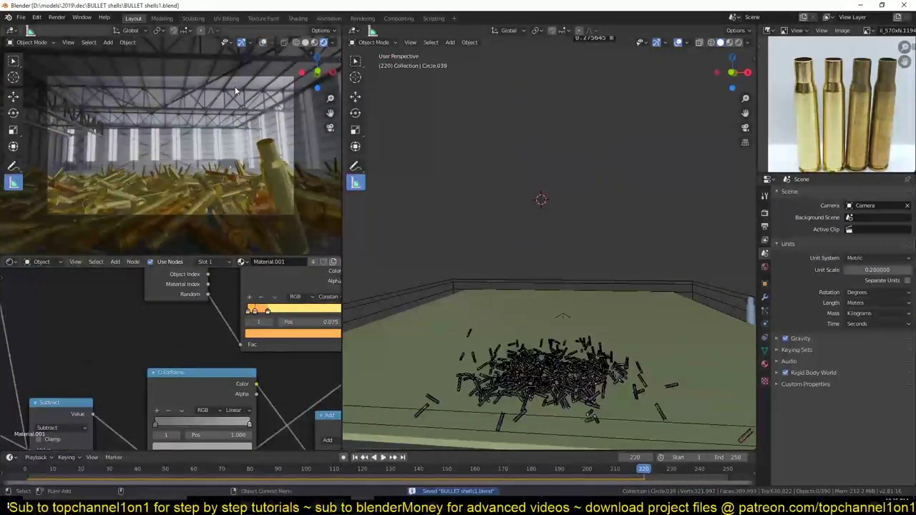
left_click(236, 77)
key("r")
key("r")
left_click(218, 242)
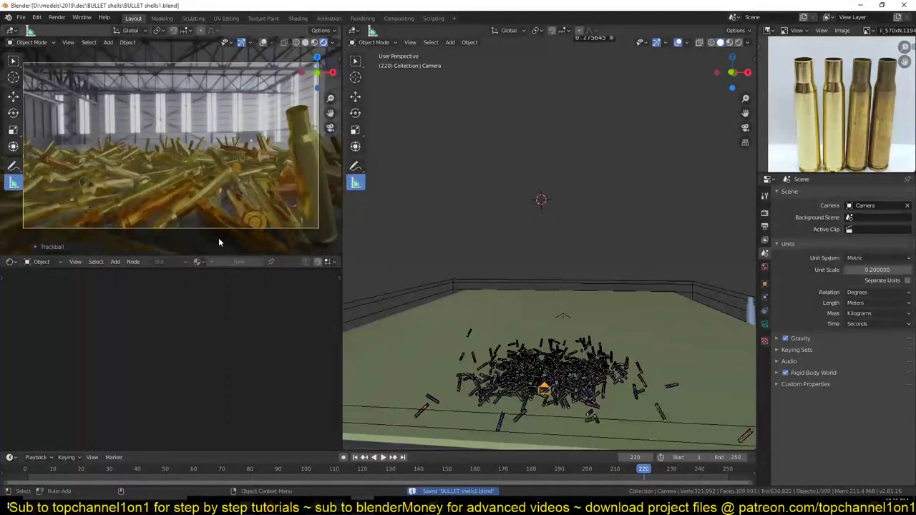
left_click(764, 213)
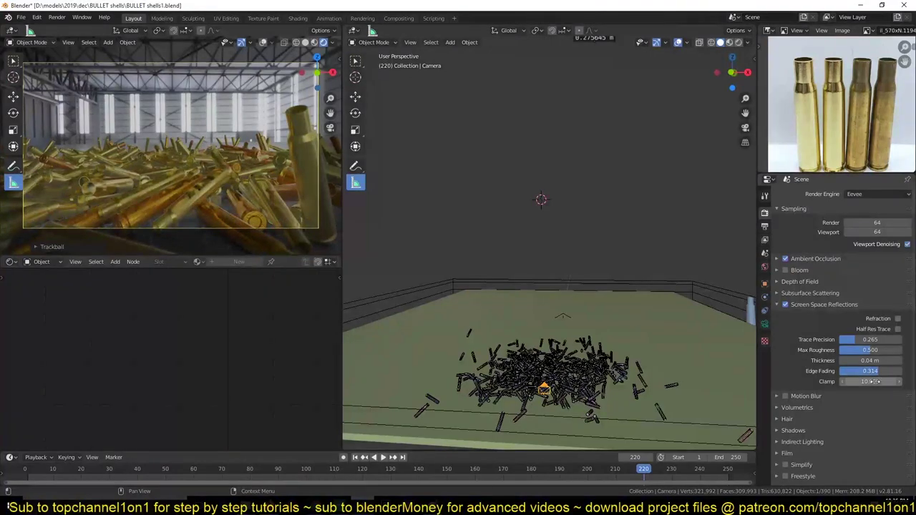
key("ctrl+shift+space")
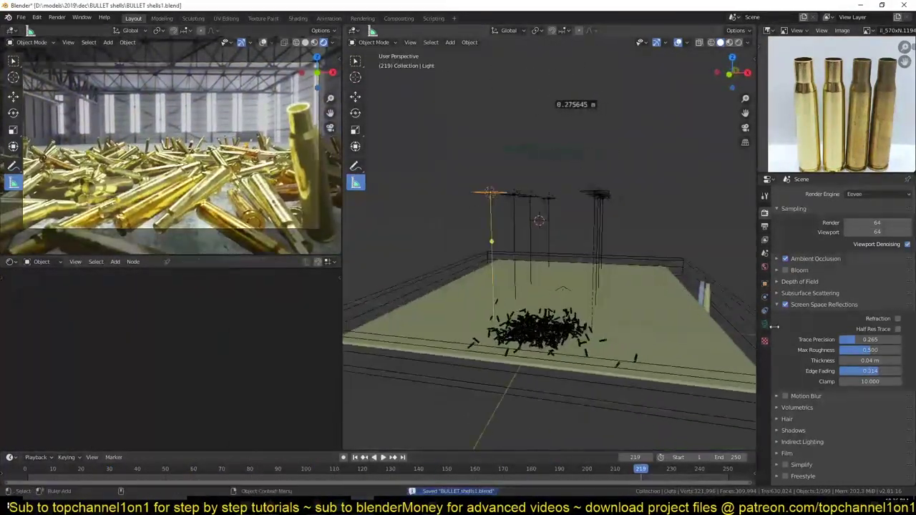
Change the area light colour to a warm peach and save.
left_click(870, 246)
left_click(862, 146)
left_click(870, 247)
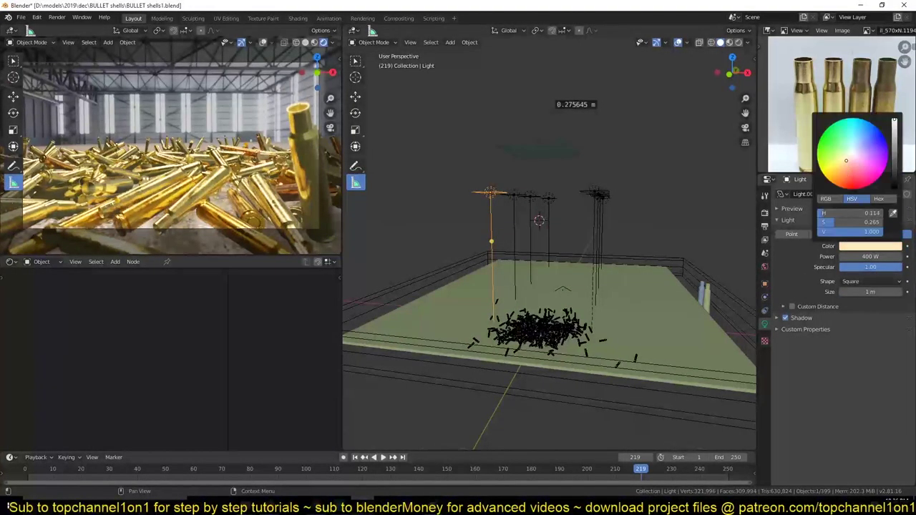
key("ctrl+s")
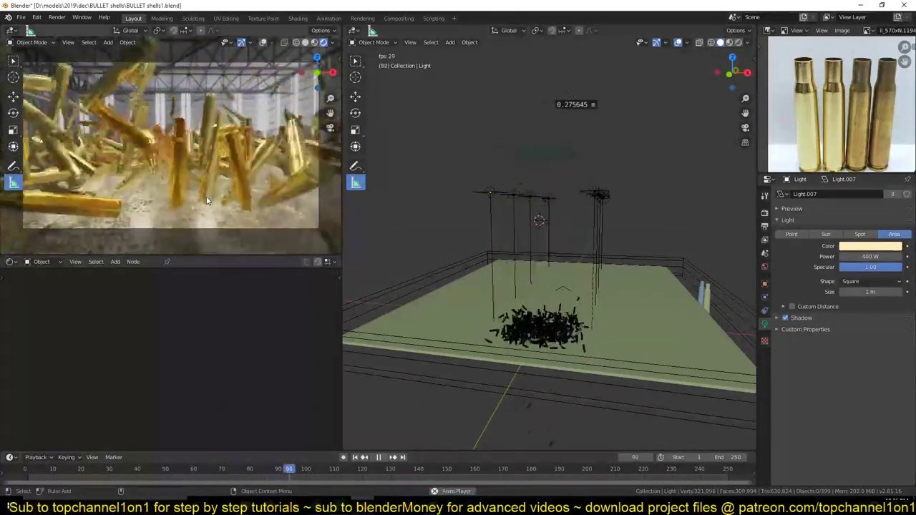
Switch the render engine to Cycles.
left_click(765, 212)
left_click(877, 194)
left_click(862, 216)
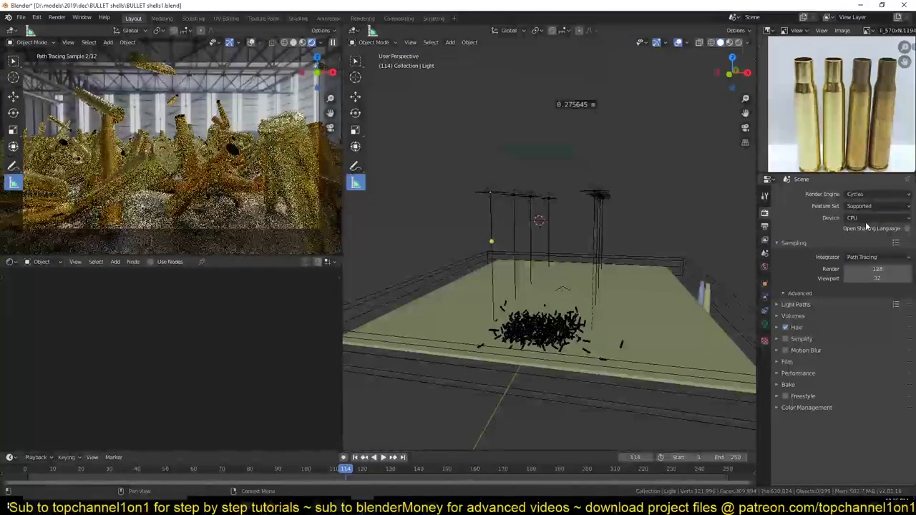